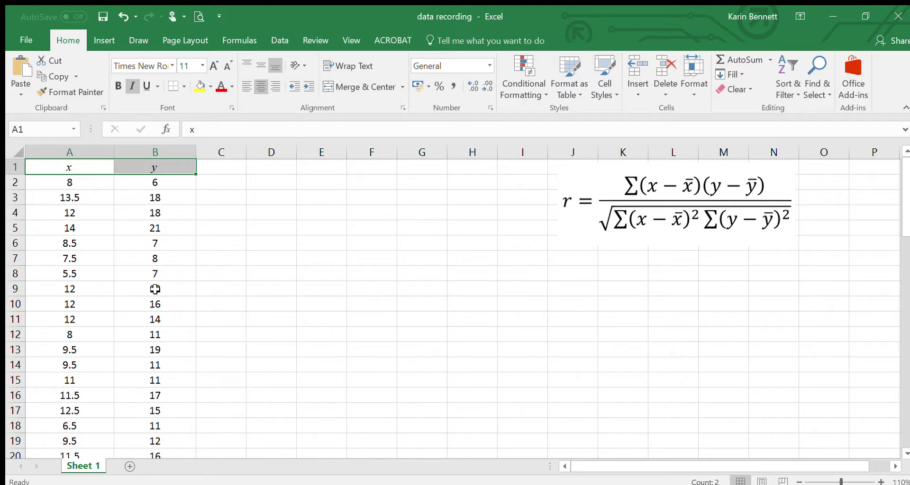
Step: Enter =PEARSON(A2:A61,B2:B61) in C2, which returns 0.751796
{"action": "mouse_move", "coordinate": [904, 213]}
{"action": "left_mouse_down"}
{"action": "mouse_move", "coordinate": [907, 397]}
{"action": "mouse_move", "coordinate": [902, 204]}
{"action": "left_mouse_up"}
{"action": "left_click", "coordinate": [237, 185]}
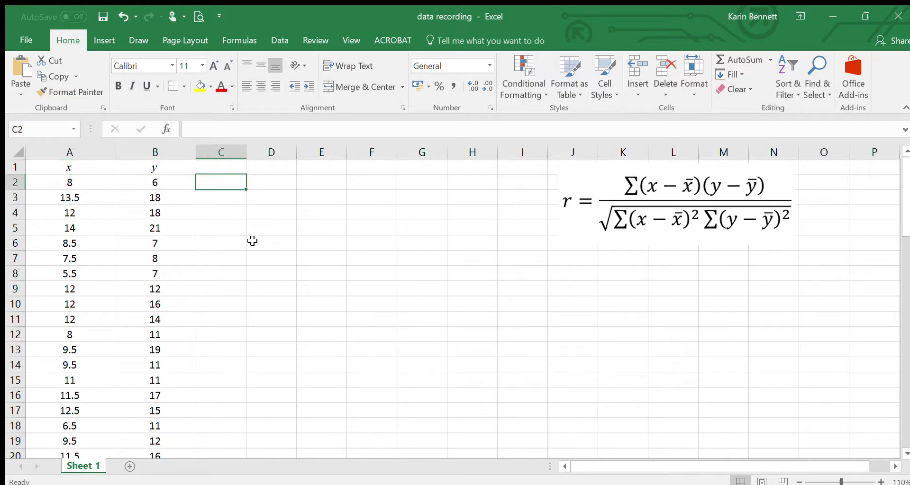
{"action": "type", "text": "="}
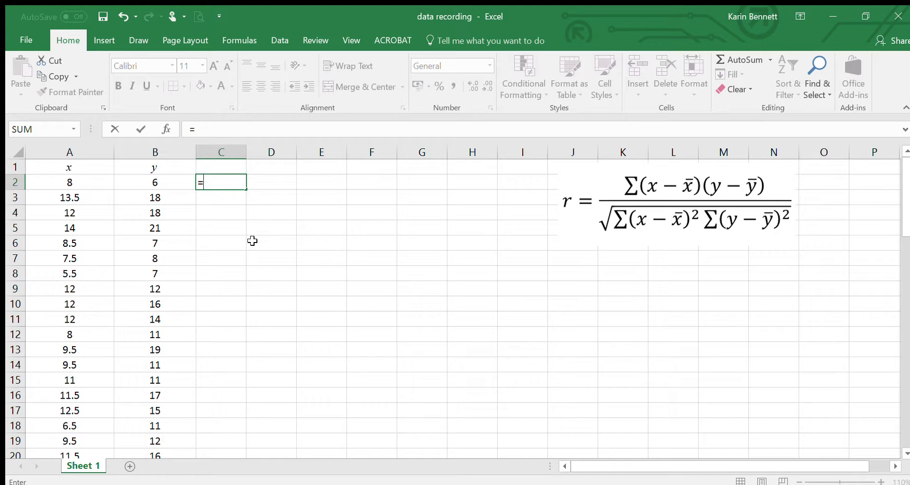
{"action": "type", "text": "pearson"}
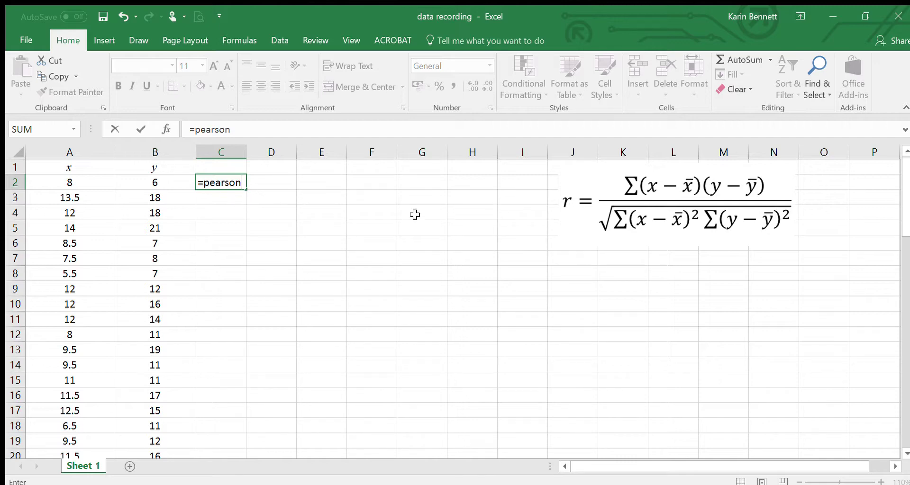
{"action": "type", "text": "("}
{"action": "left_click_drag", "start_coordinate": [88, 182], "coordinate": [93, 436]}
{"action": "type", "text": ","}
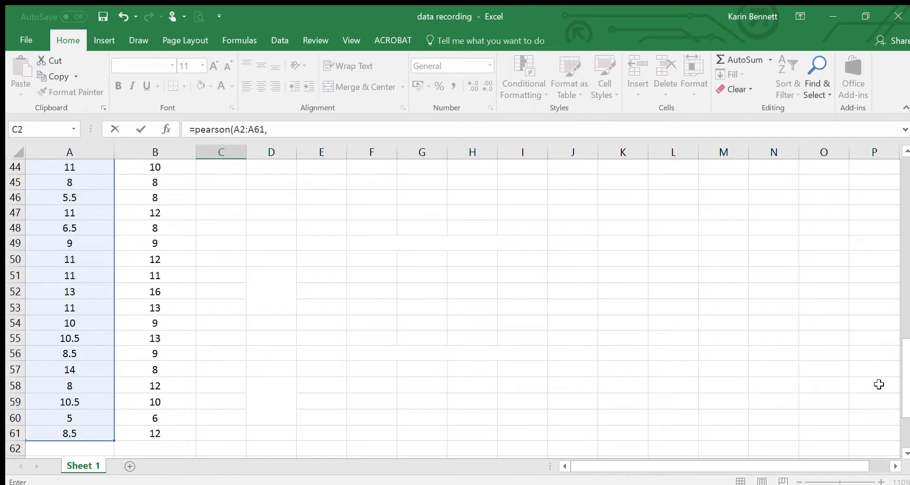
{"action": "left_click_drag", "start_coordinate": [906, 381], "coordinate": [905, 155]}
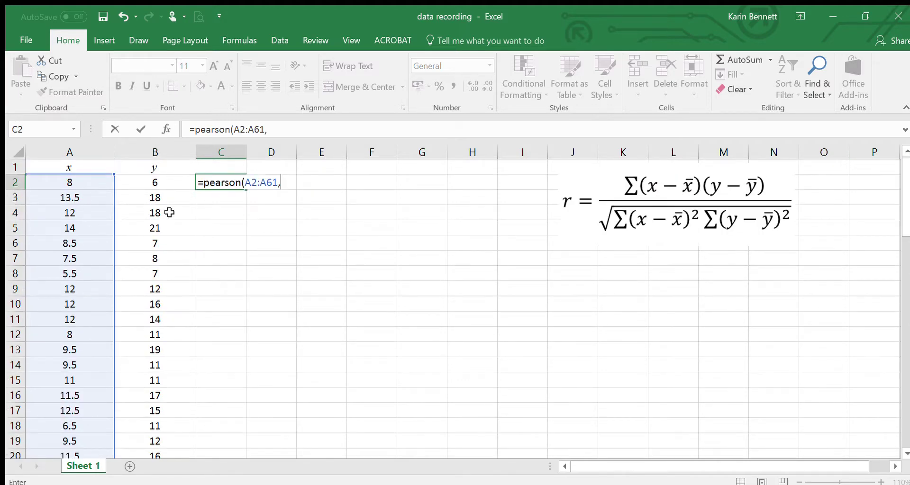
{"action": "left_click_drag", "start_coordinate": [157, 183], "coordinate": [163, 436]}
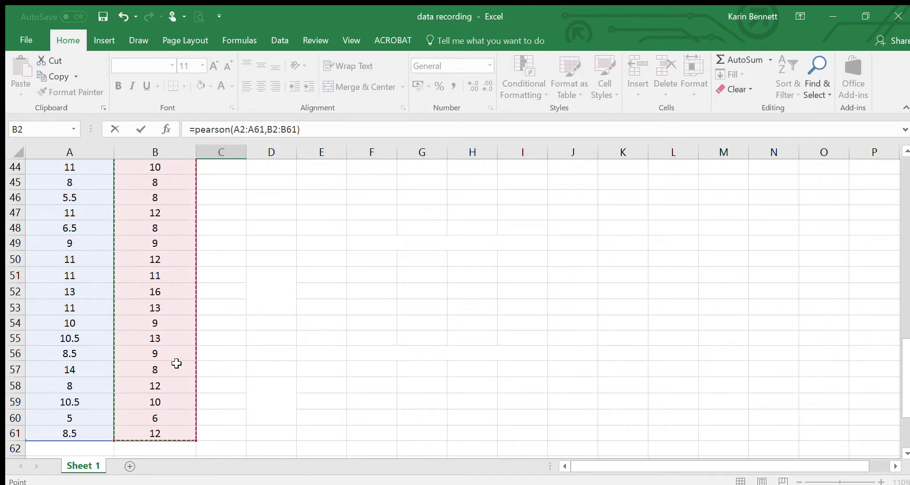
{"action": "key", "text": "Return"}
{"action": "left_click", "coordinate": [343, 338]}
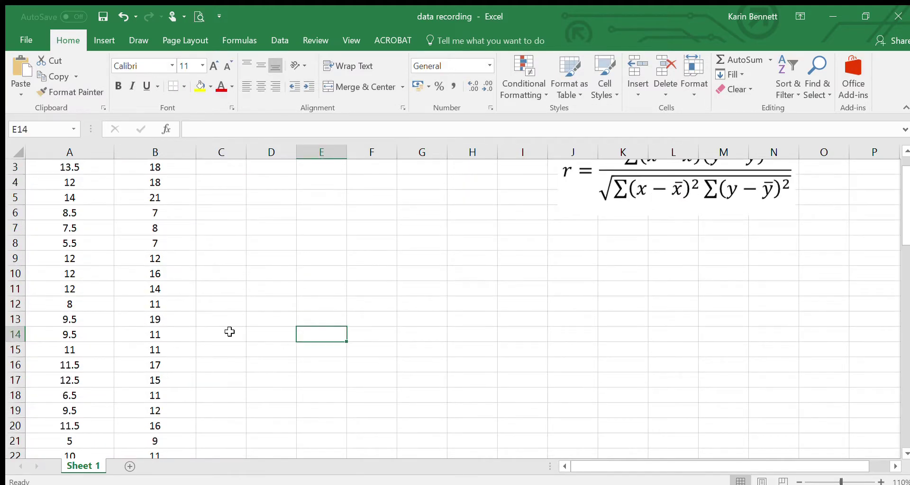
{"action": "scroll", "coordinate": [230, 331], "scroll_direction": "up", "scroll_amount": 1}
{"action": "left_click", "coordinate": [232, 185]}
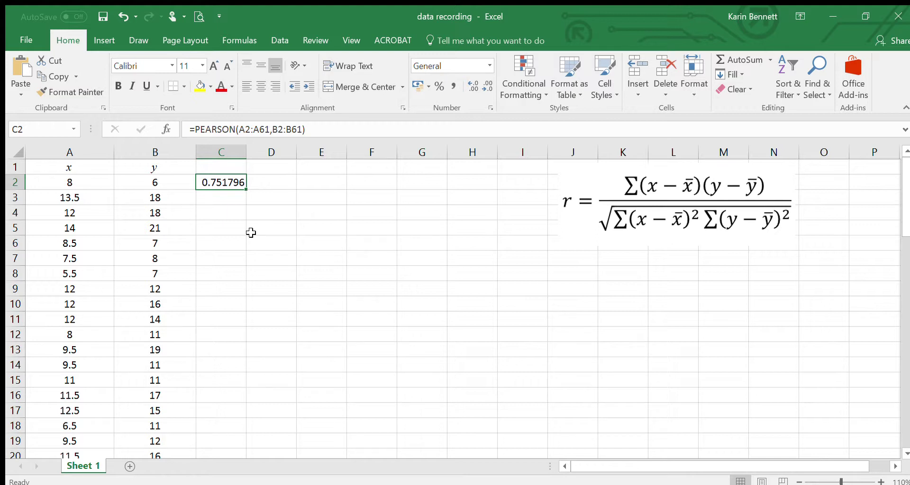
Step: Move the PEARSON formula from C2 up into C1, leaving C2 empty
{"action": "left_click", "coordinate": [222, 168]}
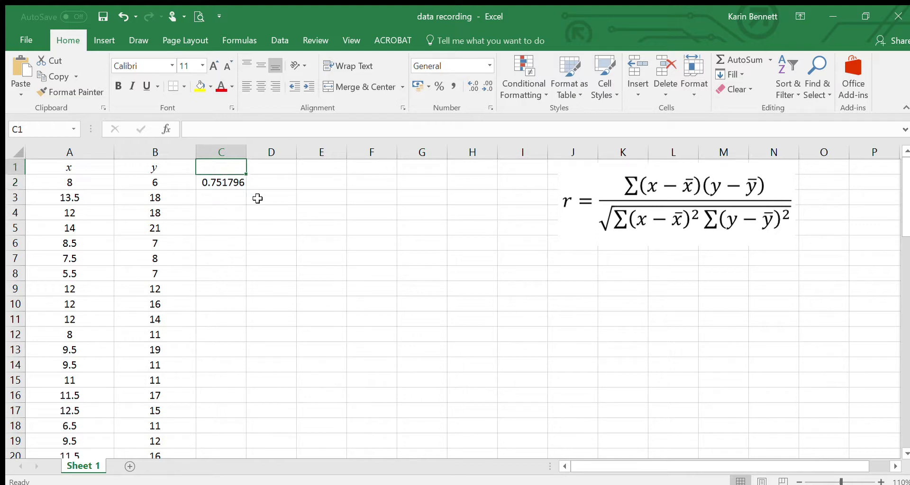
{"action": "left_click", "coordinate": [214, 189]}
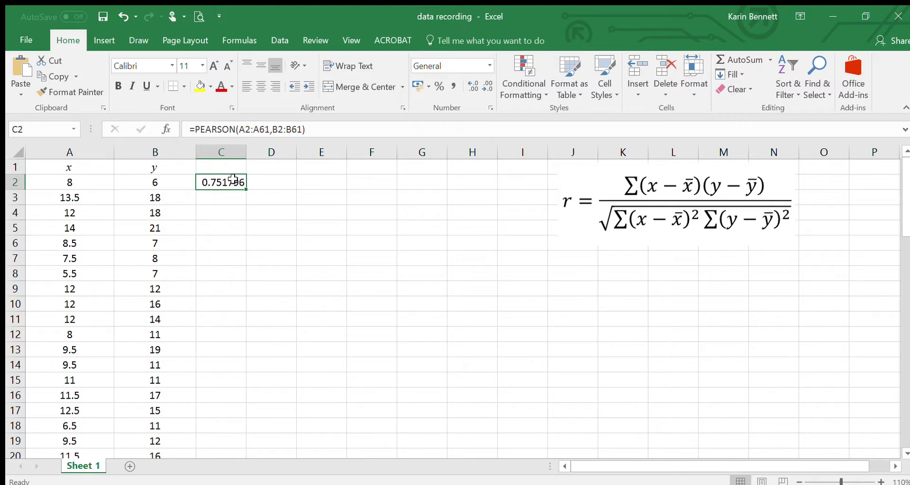
{"action": "key", "text": "ctrl+c"}
{"action": "left_click", "coordinate": [218, 166]}
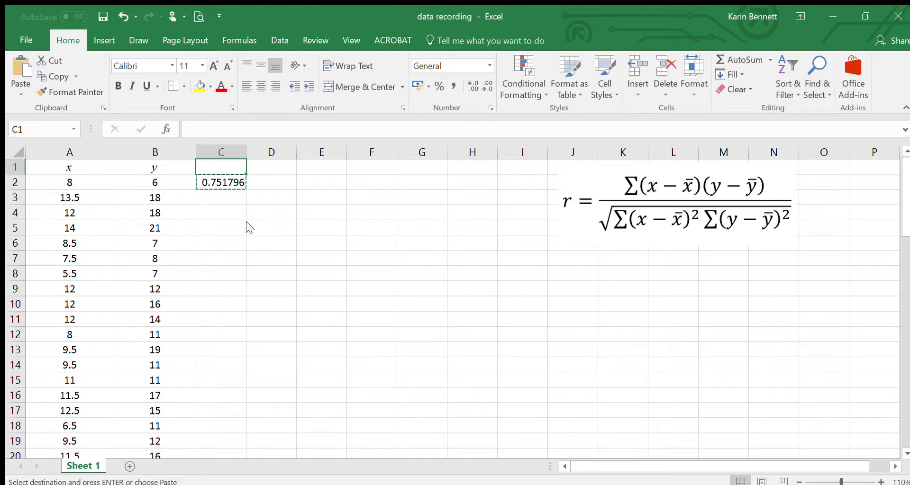
{"action": "key", "text": "Return"}
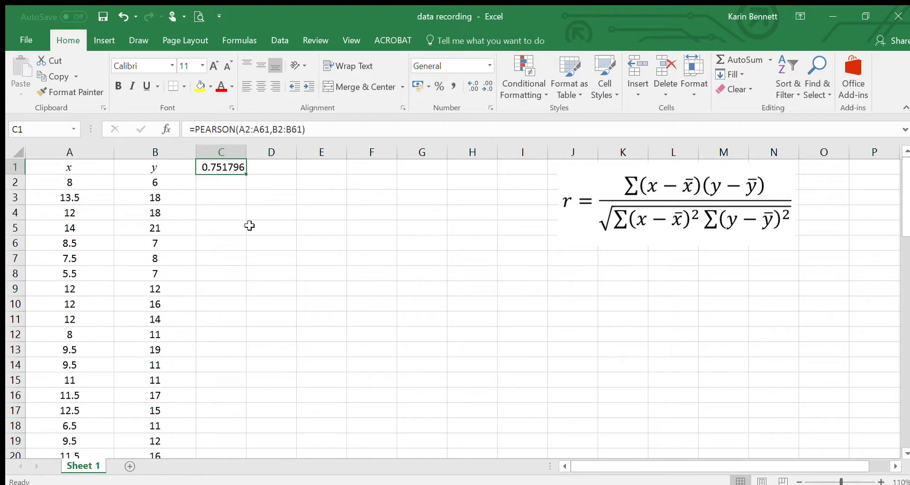
{"action": "left_click", "coordinate": [239, 194]}
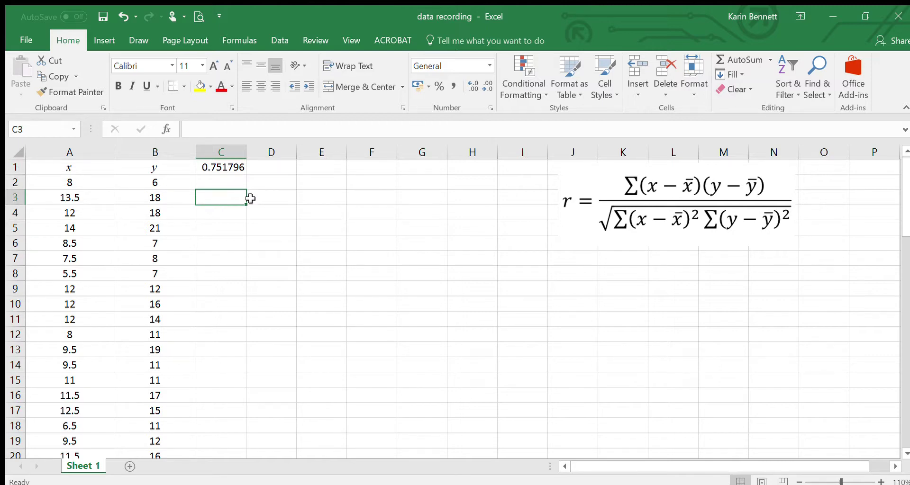
Step: Drag the r formula picture left beside the data, then nudge it slightly right and up
{"action": "left_click_drag", "start_coordinate": [662, 222], "coordinate": [348, 248]}
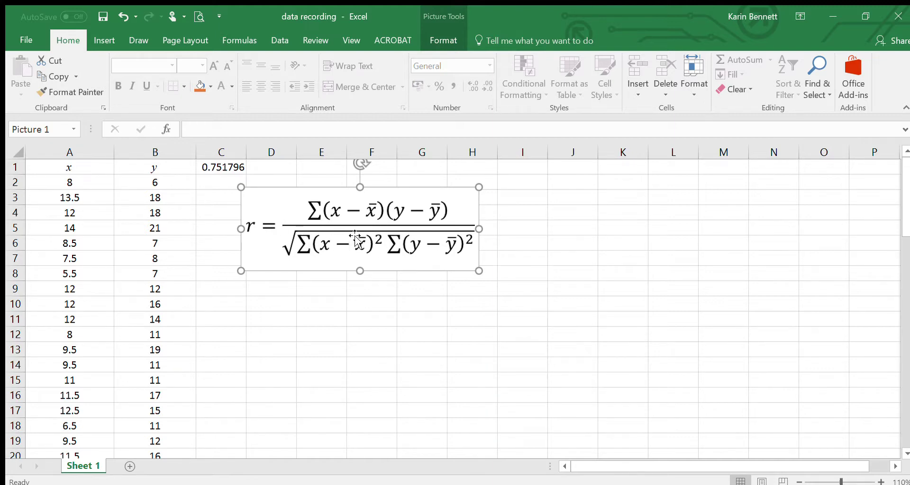
{"action": "left_click_drag", "start_coordinate": [351, 235], "coordinate": [460, 230]}
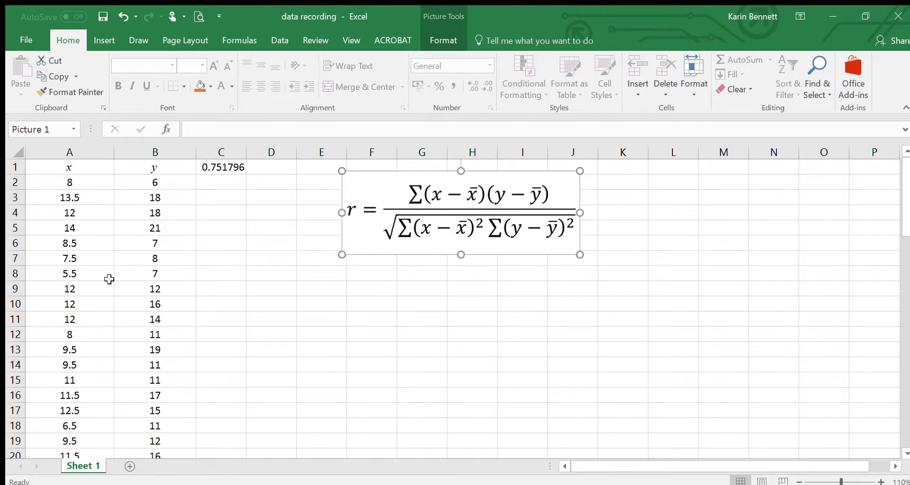
{"action": "scroll", "coordinate": [109, 280], "scroll_direction": "down", "scroll_amount": 4}
{"action": "scroll", "coordinate": [109, 280], "scroll_direction": "down", "scroll_amount": 13}
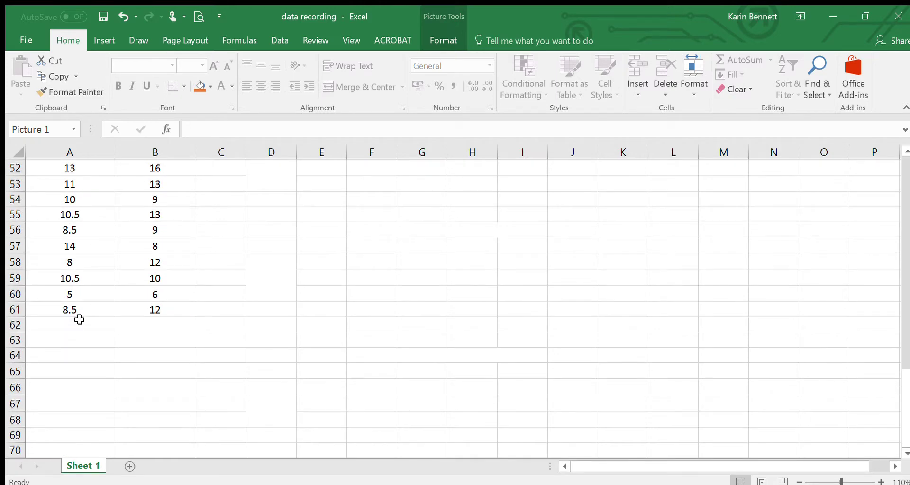
Step: Enter =AVERAGE(A2:A61) in A63 to get the x mean of 9.925
{"action": "left_click", "coordinate": [81, 340]}
{"action": "type", "text": "=av"}
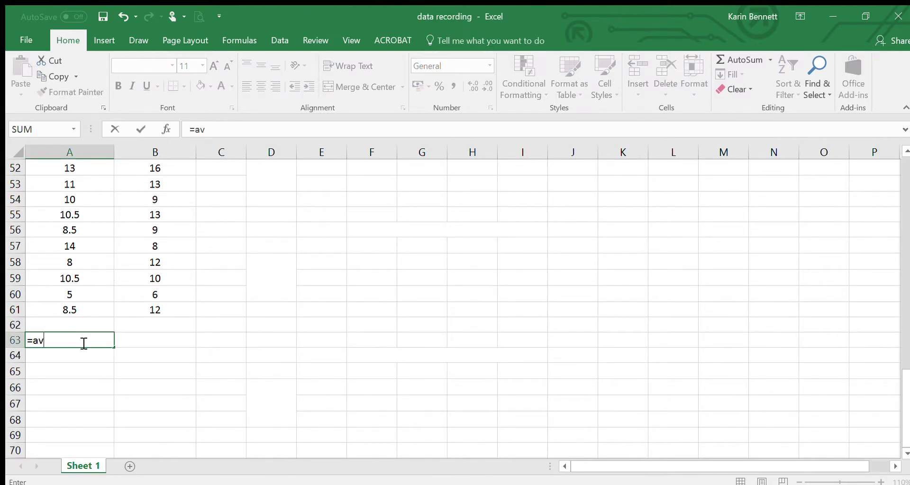
{"action": "type", "text": "erage("}
{"action": "left_click_drag", "start_coordinate": [905, 408], "coordinate": [906, 199]}
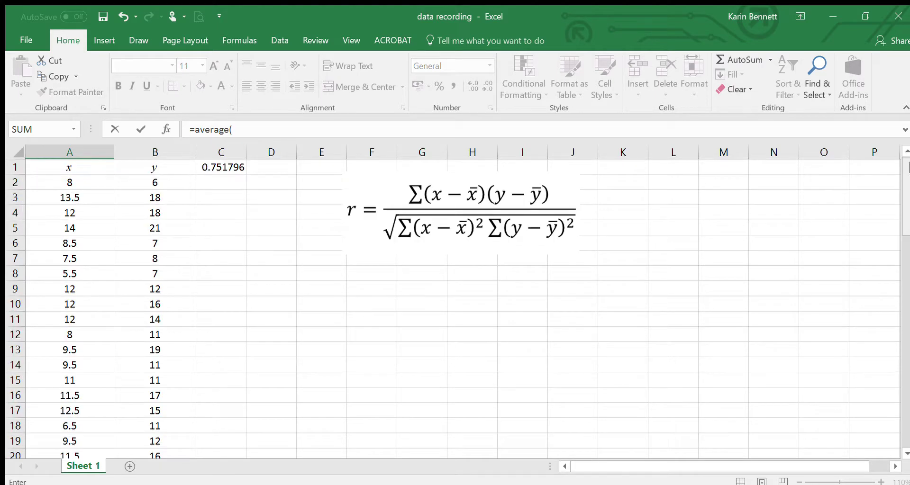
{"action": "left_click_drag", "start_coordinate": [72, 182], "coordinate": [76, 406]}
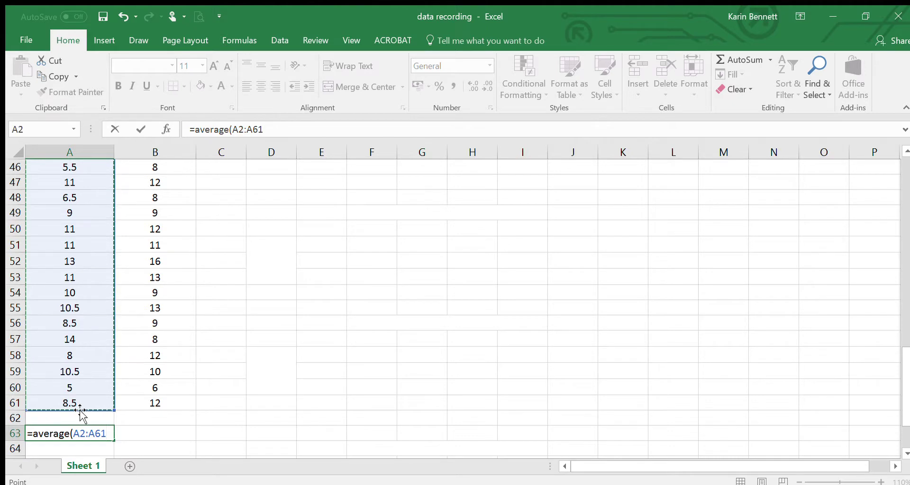
{"action": "type", "text": ")"}
{"action": "key", "text": "Return"}
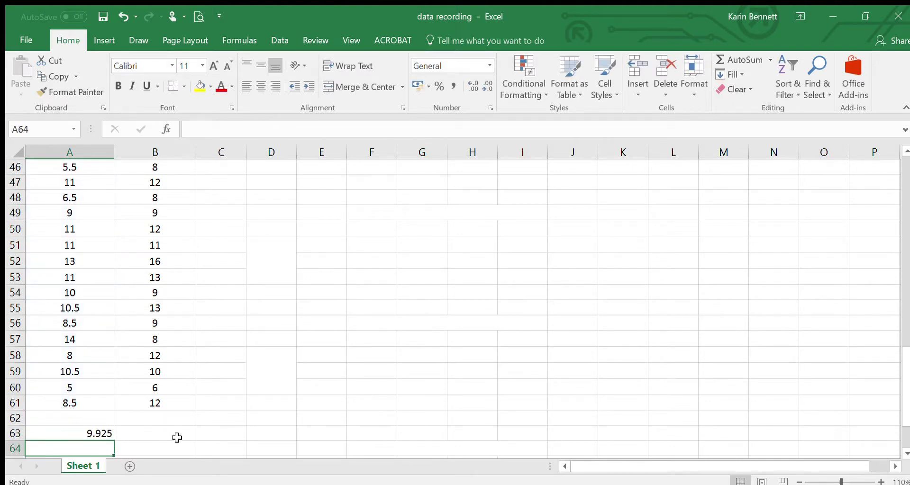
Step: Fill the average across into B63, giving the y mean 12.38333333, and check its range
{"action": "left_click", "coordinate": [99, 432]}
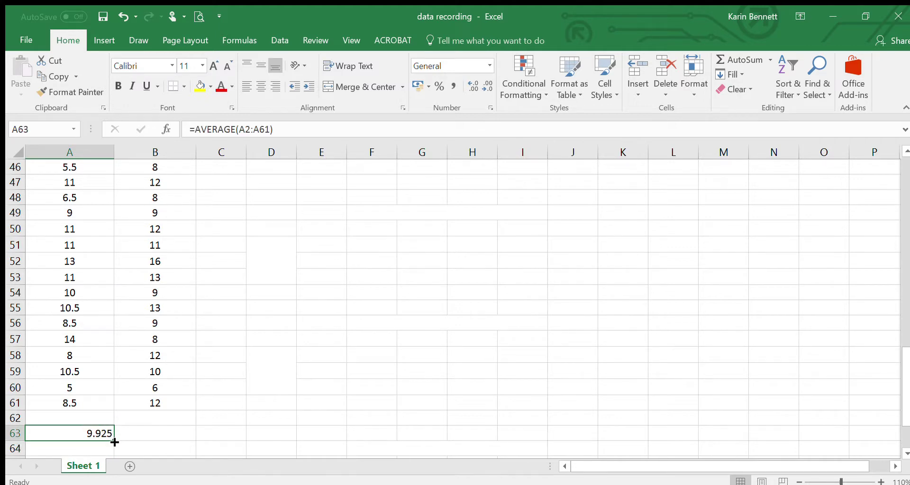
{"action": "left_click_drag", "start_coordinate": [116, 441], "coordinate": [170, 454]}
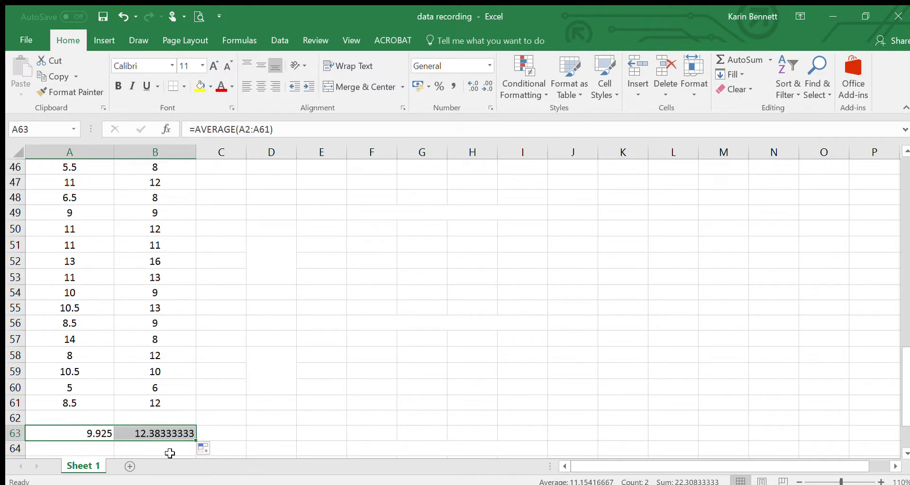
{"action": "left_click", "coordinate": [176, 433]}
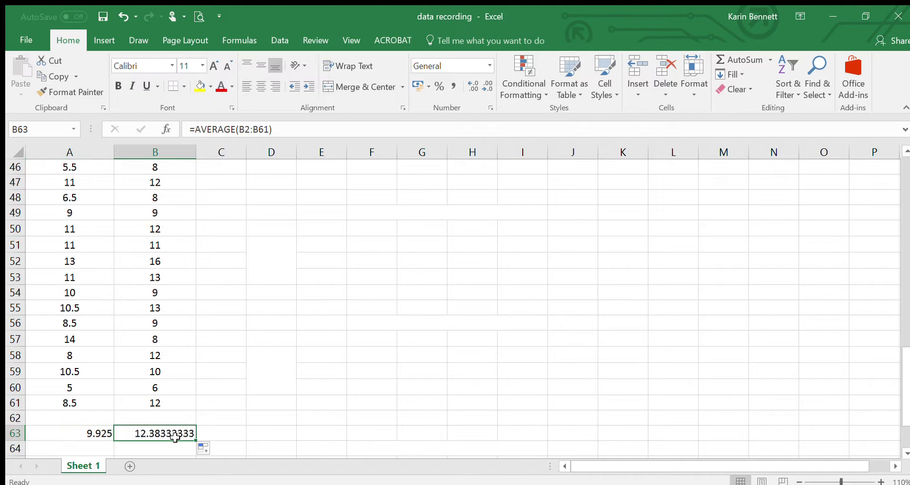
{"action": "left_click", "coordinate": [254, 130]}
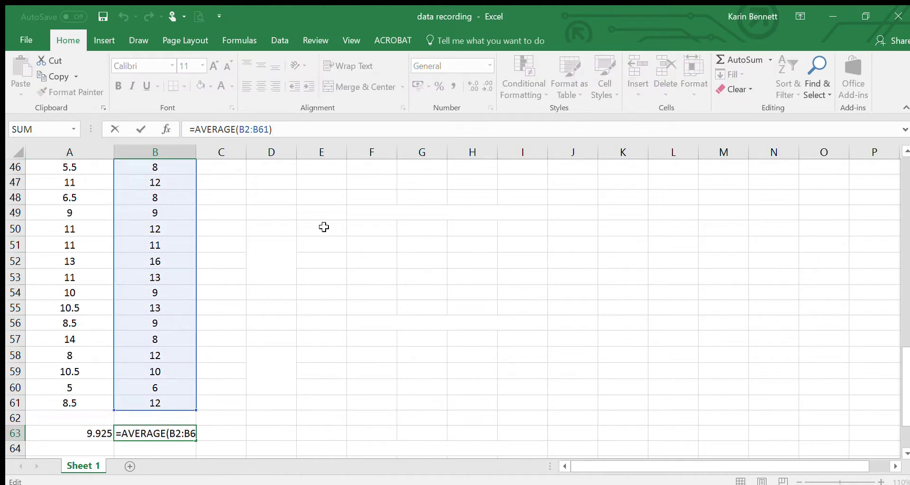
{"action": "key", "text": "Return"}
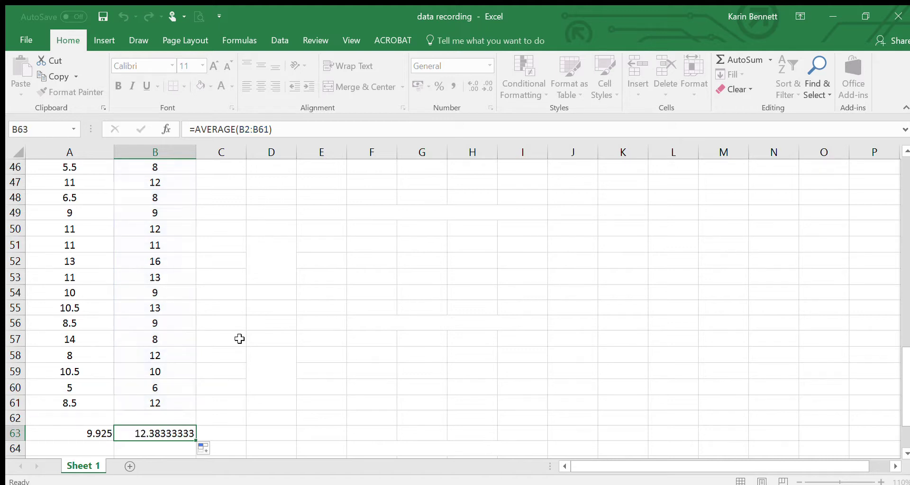
{"action": "left_click", "coordinate": [227, 386]}
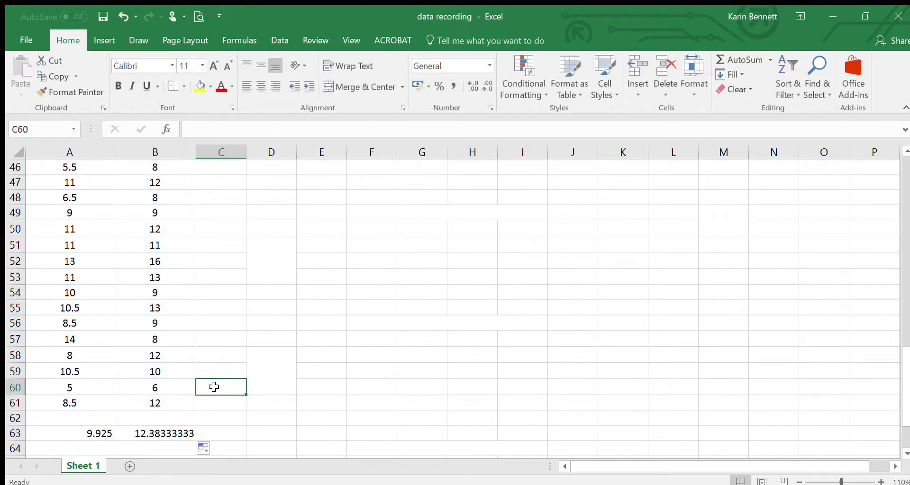
{"action": "left_click", "coordinate": [150, 438]}
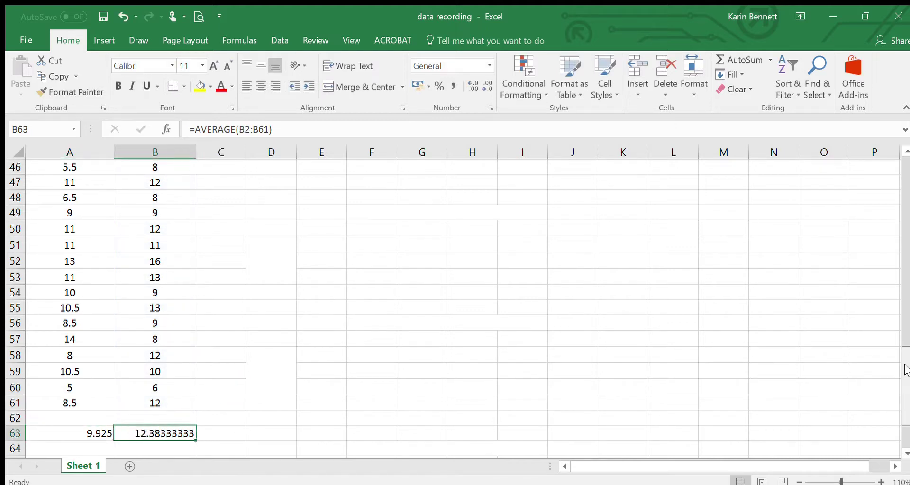
{"action": "left_click_drag", "start_coordinate": [906, 374], "coordinate": [905, 190]}
Step: Shift the equation image right, then enter =A2-A63 in C2, giving -1.925
{"action": "left_click", "coordinate": [468, 226]}
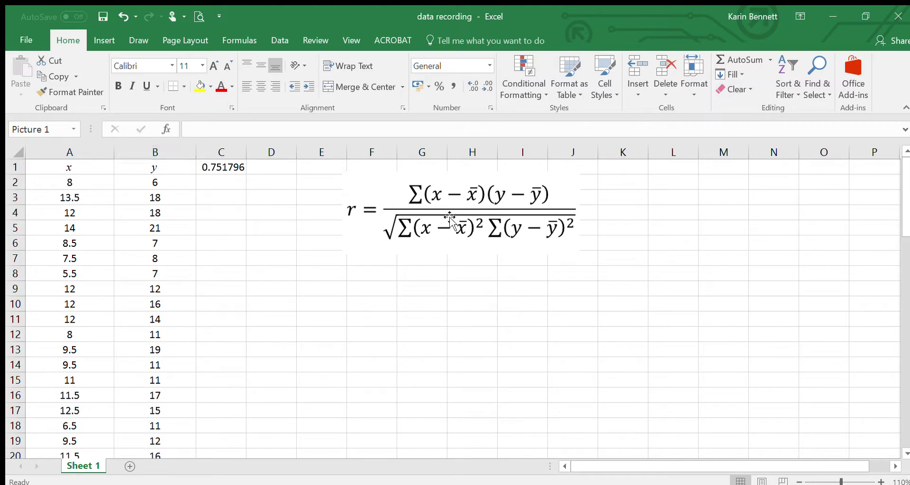
{"action": "left_click_drag", "start_coordinate": [467, 227], "coordinate": [557, 249]}
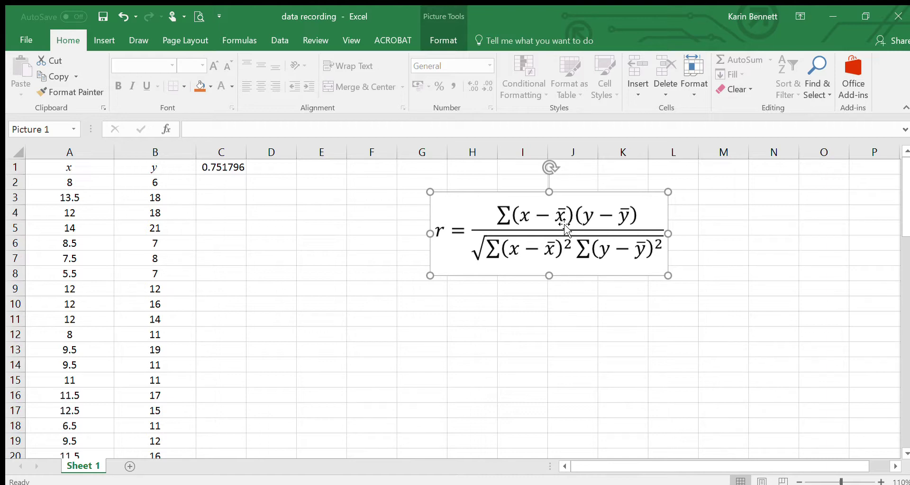
{"action": "left_click", "coordinate": [216, 183]}
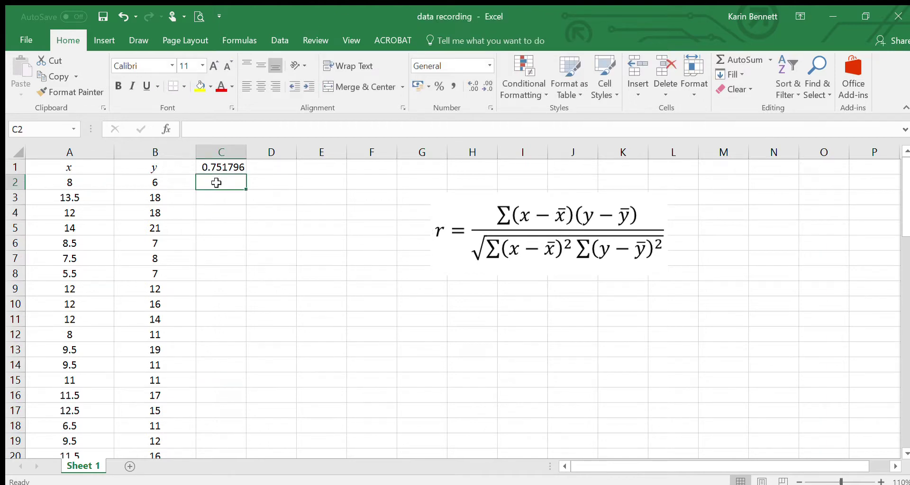
{"action": "type", "text": "="}
{"action": "left_click", "coordinate": [86, 180]}
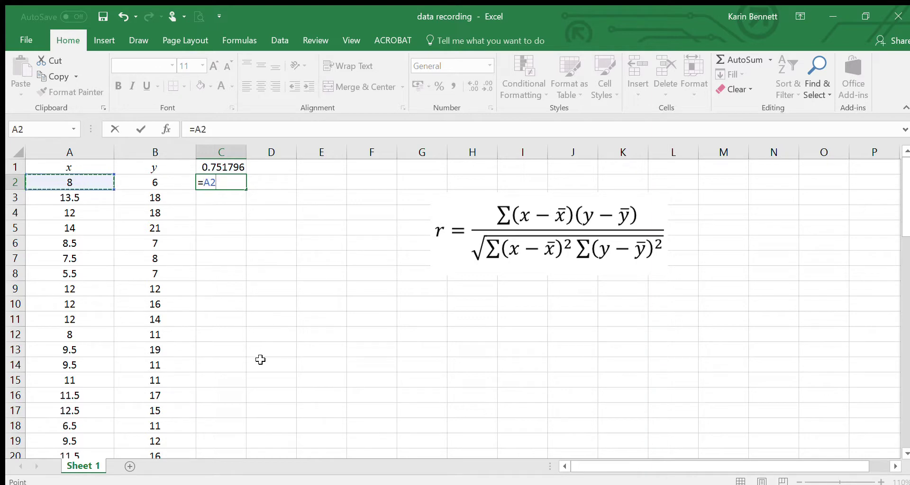
{"action": "type", "text": "-"}
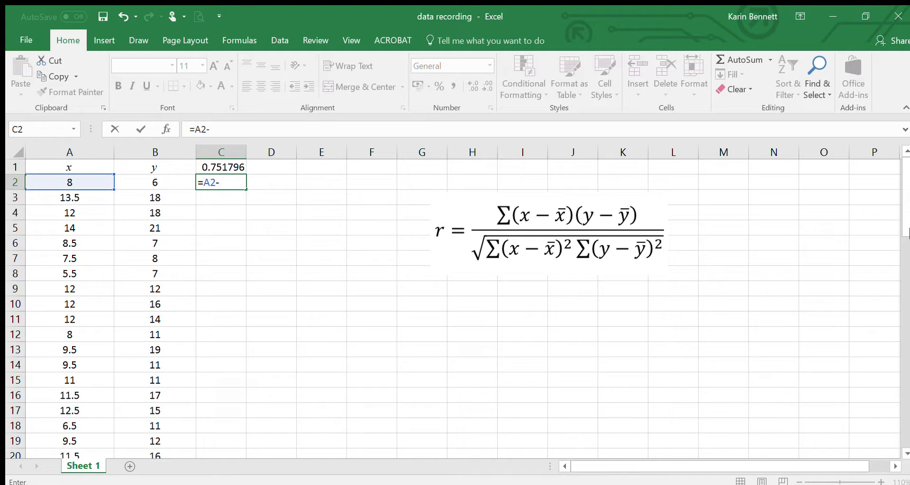
{"action": "left_click_drag", "start_coordinate": [906, 232], "coordinate": [906, 442]}
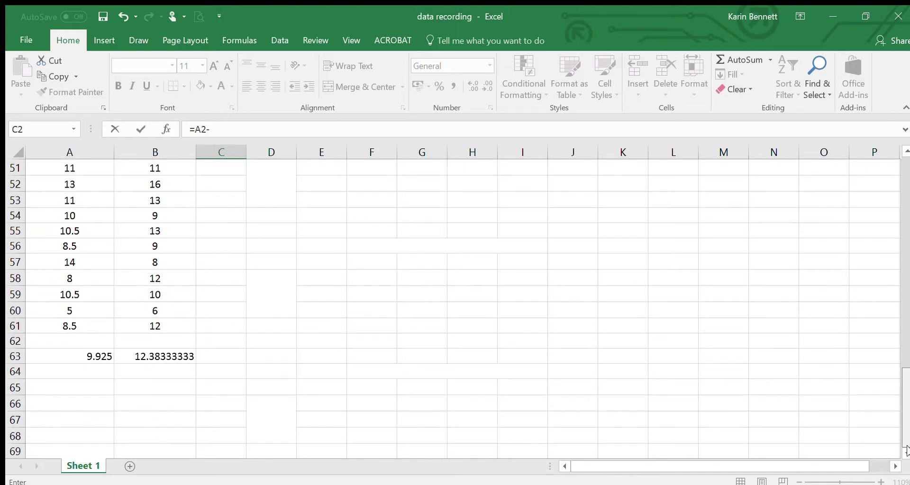
{"action": "left_click", "coordinate": [58, 359]}
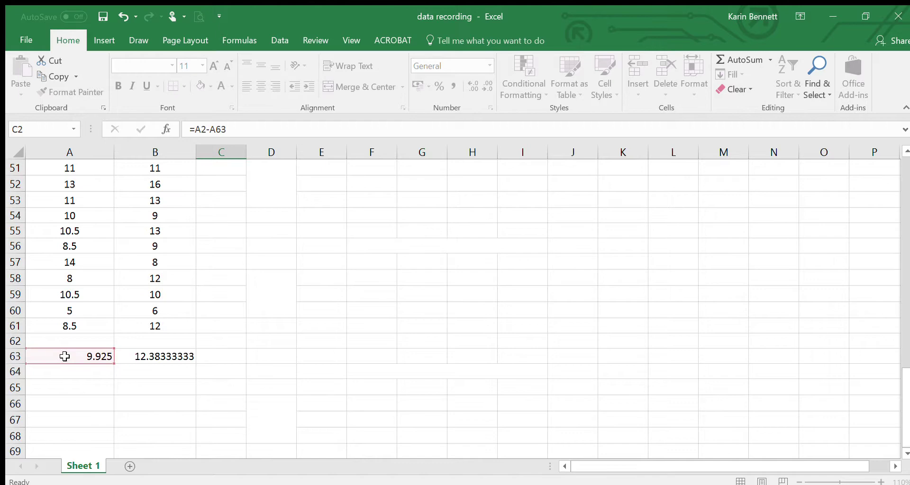
{"action": "key", "text": "Return"}
Step: Copy C2's formula down to C8 and inspect the copied formulas in C3 through C8
{"action": "left_click_drag", "start_coordinate": [905, 218], "coordinate": [905, 208]}
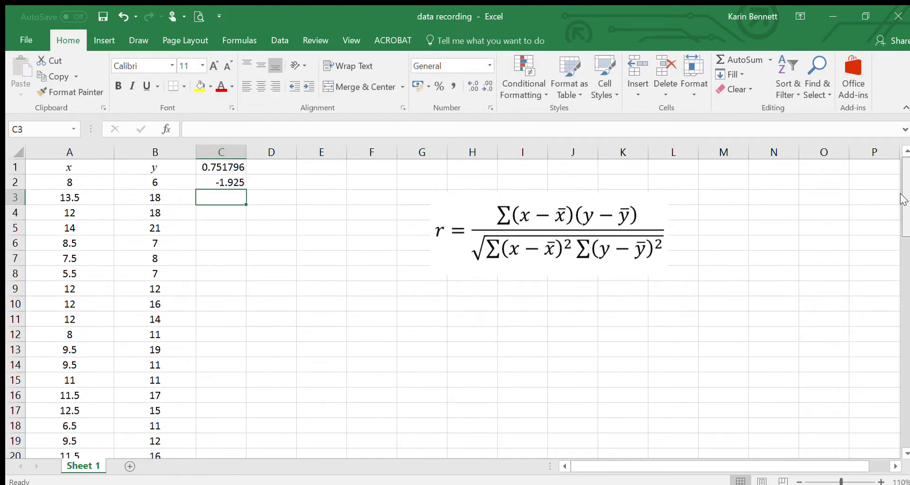
{"action": "left_click", "coordinate": [222, 183]}
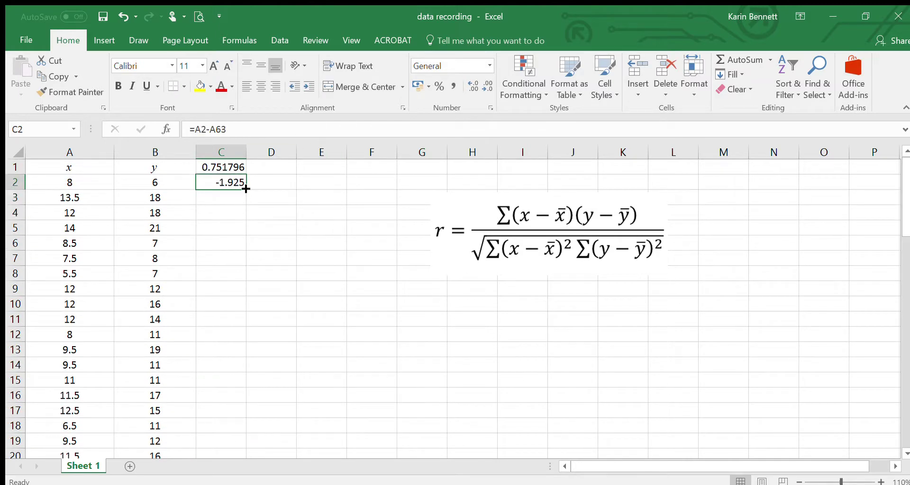
{"action": "left_click_drag", "start_coordinate": [246, 192], "coordinate": [245, 281]}
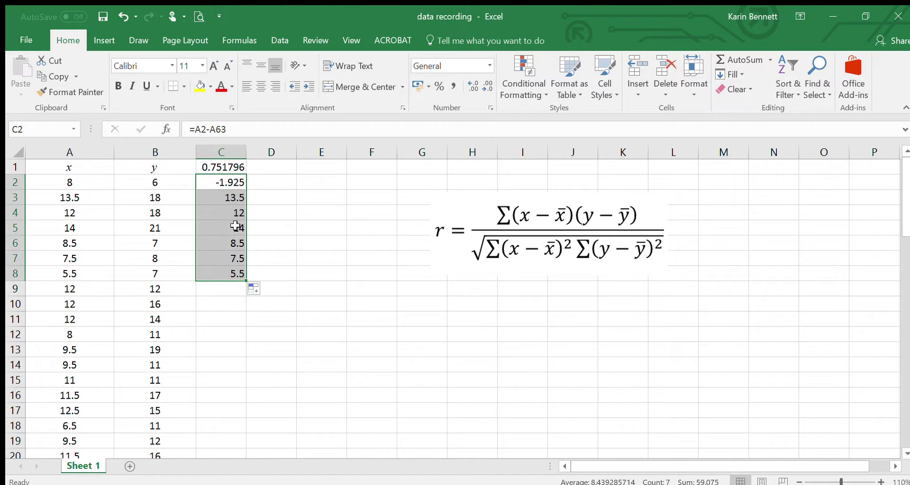
{"action": "left_click", "coordinate": [231, 198]}
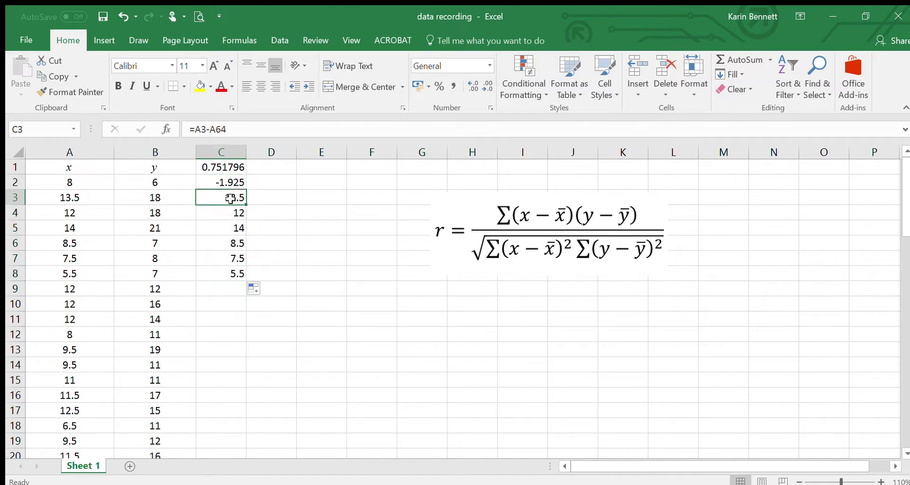
{"action": "left_click", "coordinate": [226, 128]}
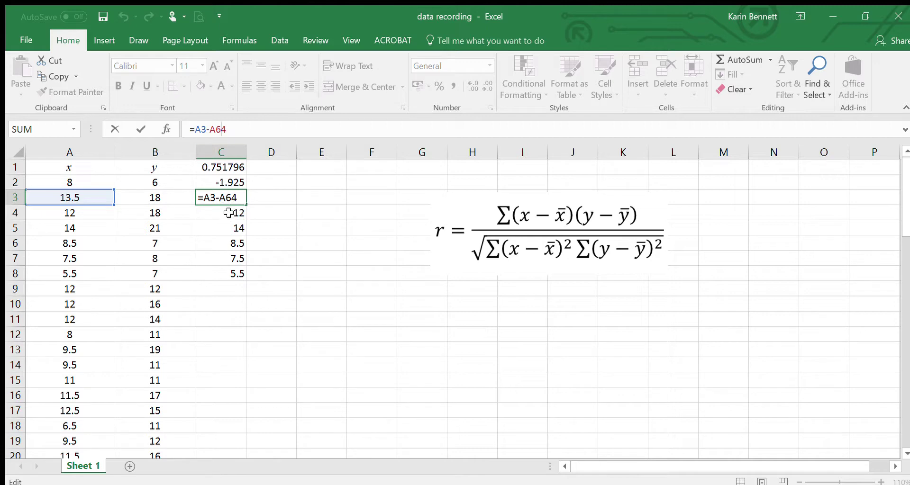
{"action": "key", "text": "Return"}
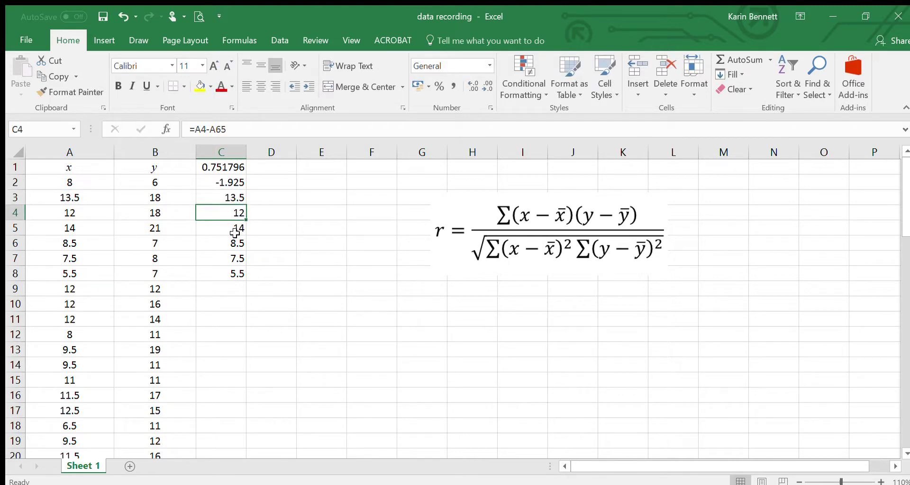
{"action": "left_click", "coordinate": [231, 228]}
{"action": "left_click", "coordinate": [228, 246]}
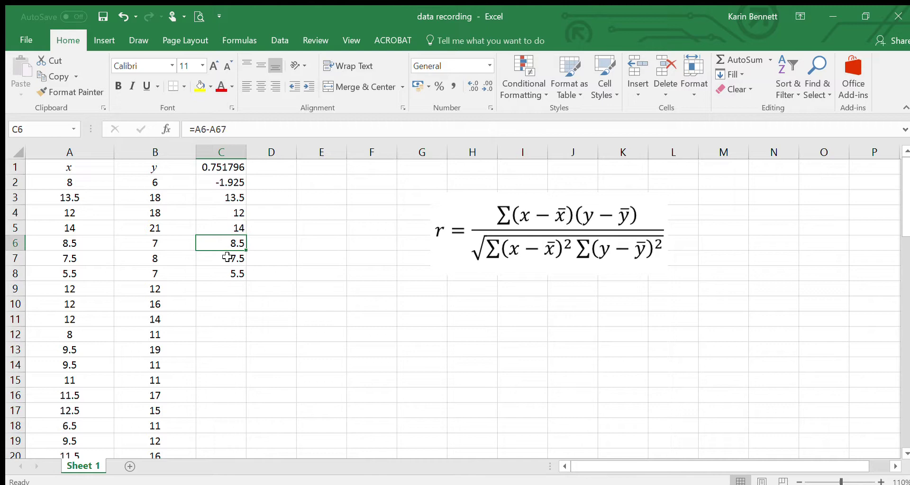
{"action": "left_click", "coordinate": [228, 257]}
{"action": "left_click", "coordinate": [225, 272]}
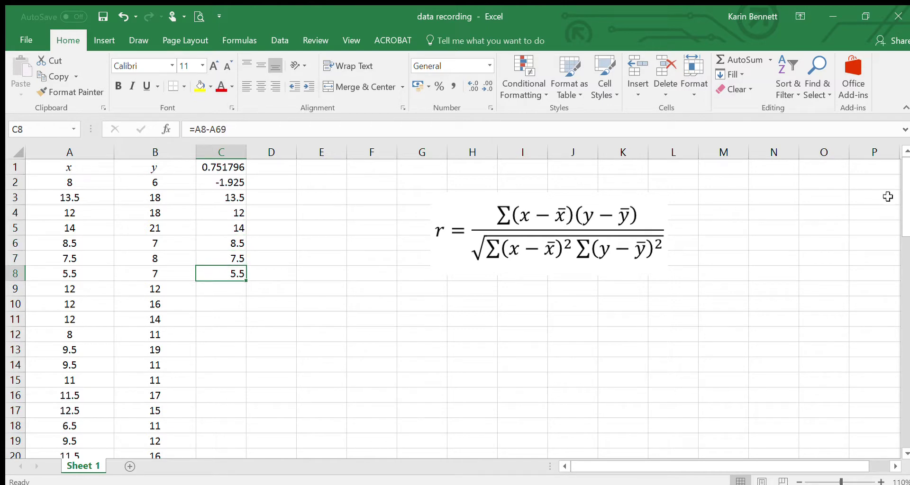
Step: Inspect the mean in A63 and the empty cells A64 and A65 below it
{"action": "scroll", "coordinate": [905, 219], "scroll_direction": "down", "scroll_amount": 1}
{"action": "left_click_drag", "start_coordinate": [905, 219], "coordinate": [906, 397]}
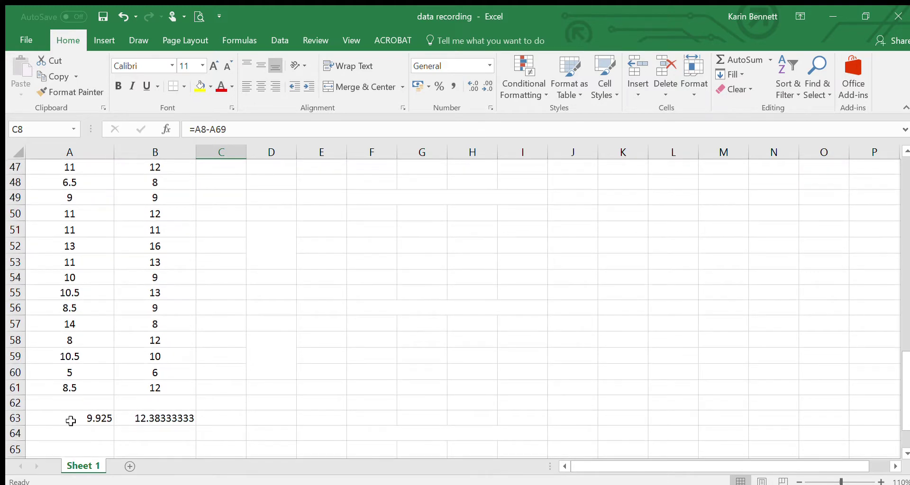
{"action": "left_click", "coordinate": [70, 420]}
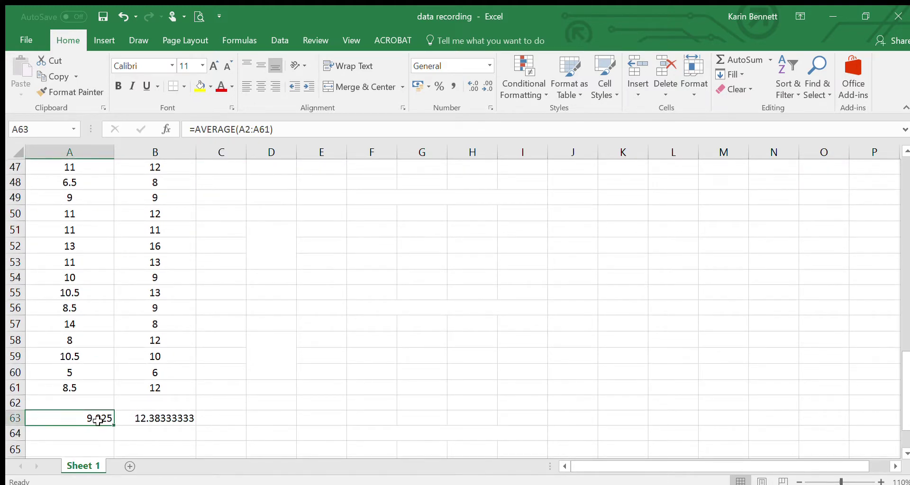
{"action": "left_click", "coordinate": [97, 436]}
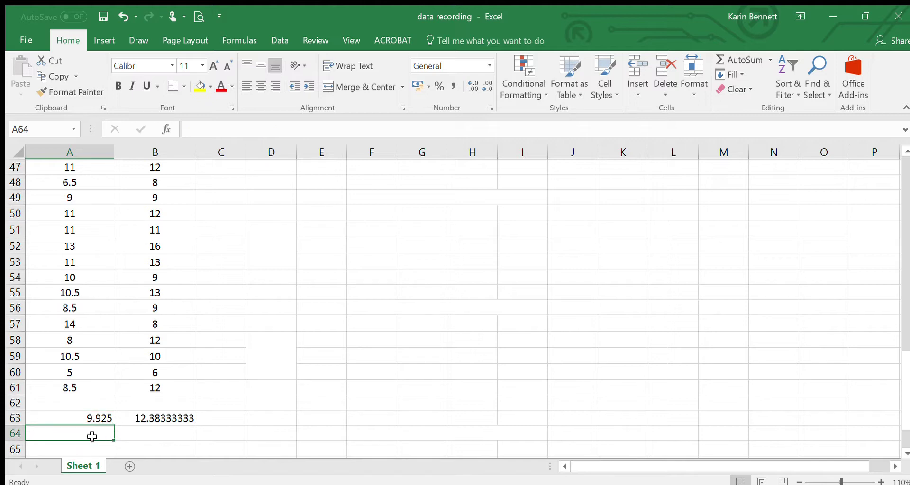
{"action": "left_click", "coordinate": [92, 452]}
{"action": "left_click", "coordinate": [95, 434]}
{"action": "left_click", "coordinate": [95, 417]}
{"action": "left_click_drag", "start_coordinate": [906, 386], "coordinate": [905, 179]}
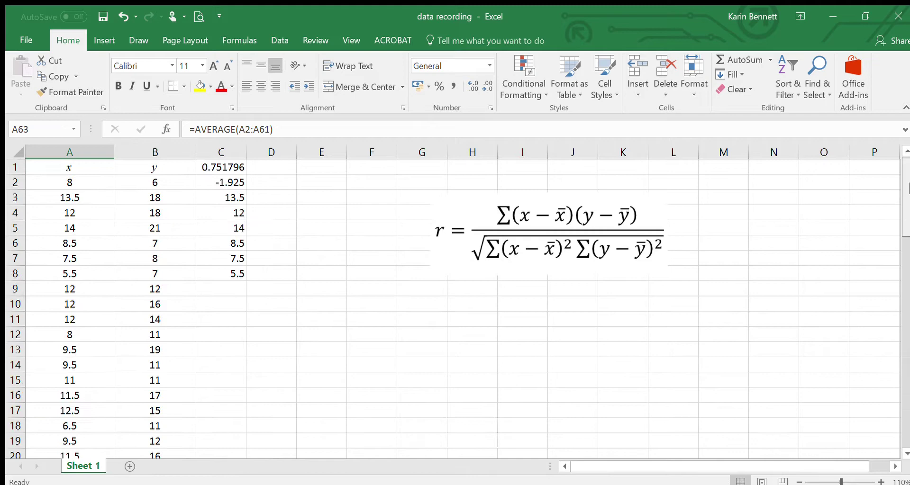
Step: Change C2 to =A2-$A$63 and fill it down to C61 for all x deviations
{"action": "left_click", "coordinate": [219, 180]}
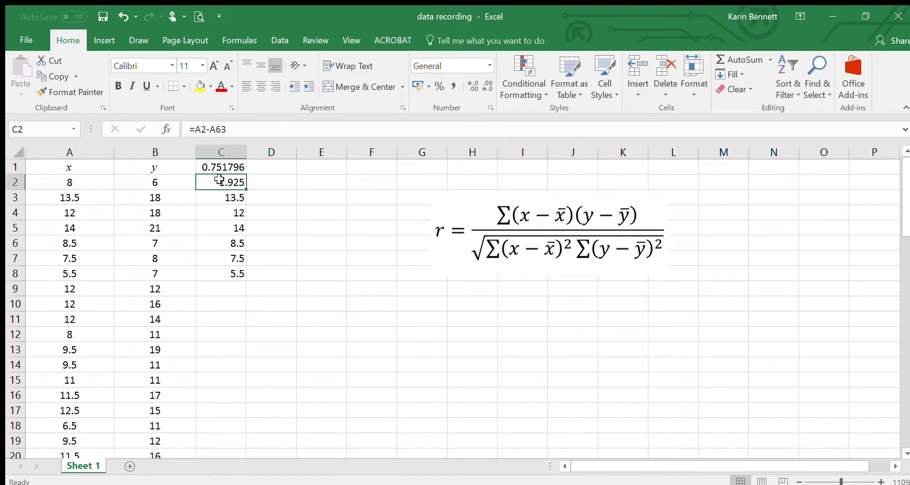
{"action": "left_click", "coordinate": [211, 131]}
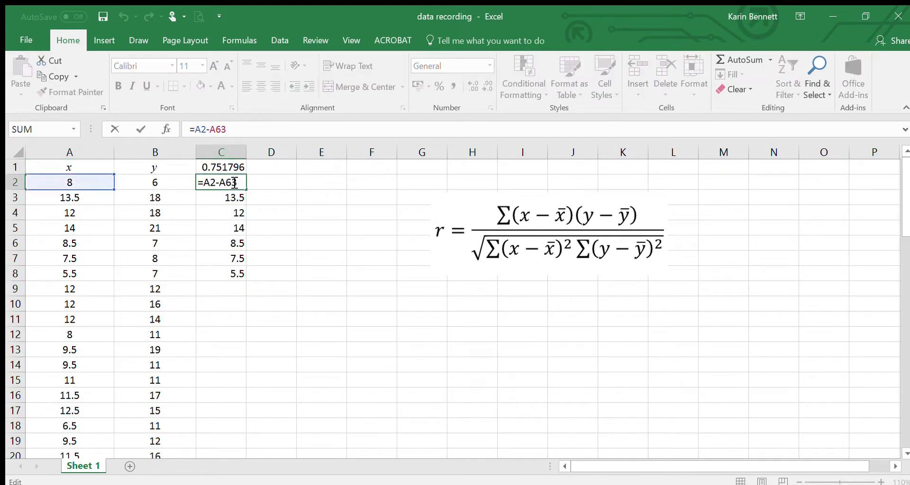
{"action": "type", "text": "$A$"}
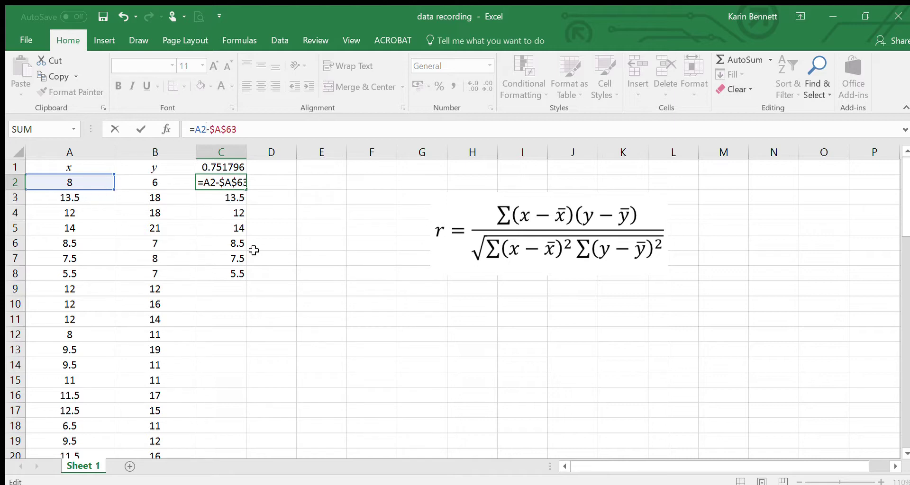
{"action": "key", "text": "Return"}
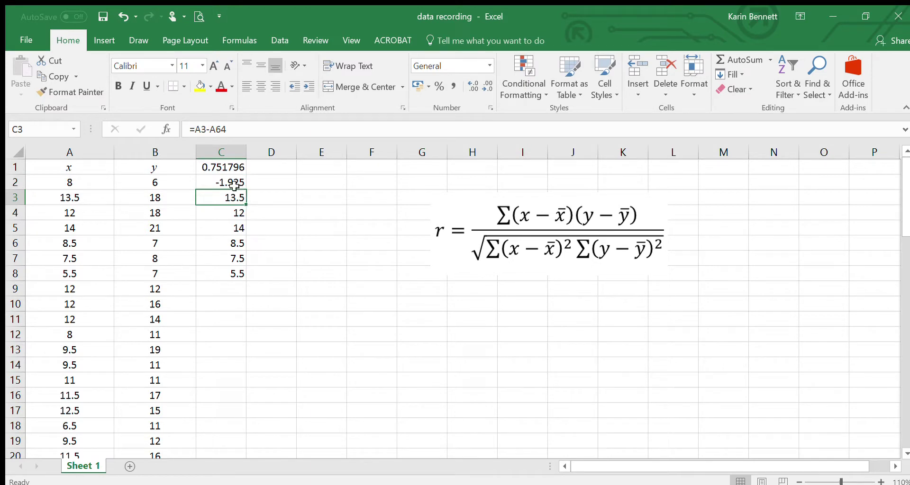
{"action": "left_click", "coordinate": [233, 184]}
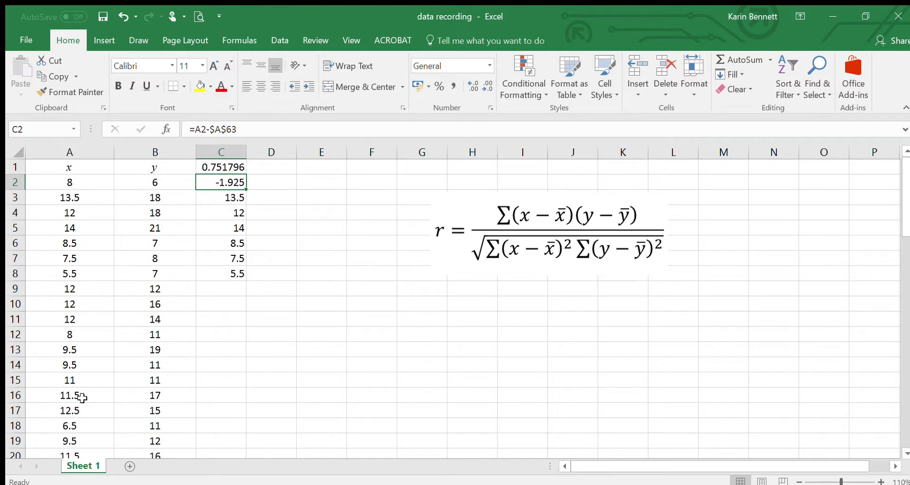
{"action": "scroll", "coordinate": [82, 397], "scroll_direction": "down", "scroll_amount": 20}
{"action": "scroll", "coordinate": [82, 396], "scroll_direction": "up", "scroll_amount": 4}
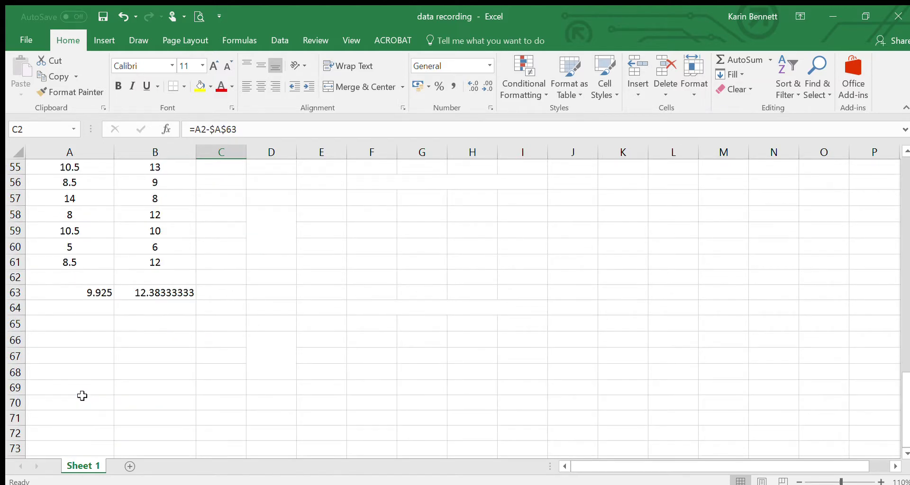
{"action": "scroll", "coordinate": [82, 395], "scroll_direction": "up", "scroll_amount": 18}
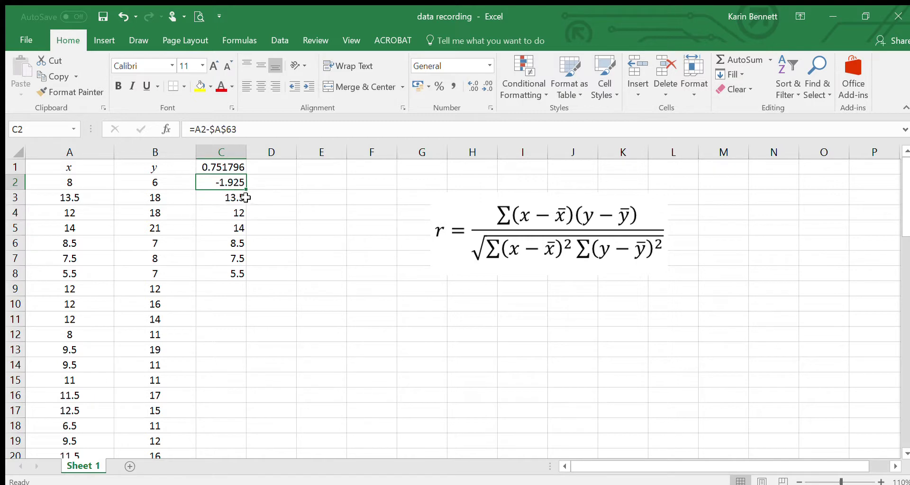
{"action": "left_click_drag", "start_coordinate": [248, 189], "coordinate": [240, 423]}
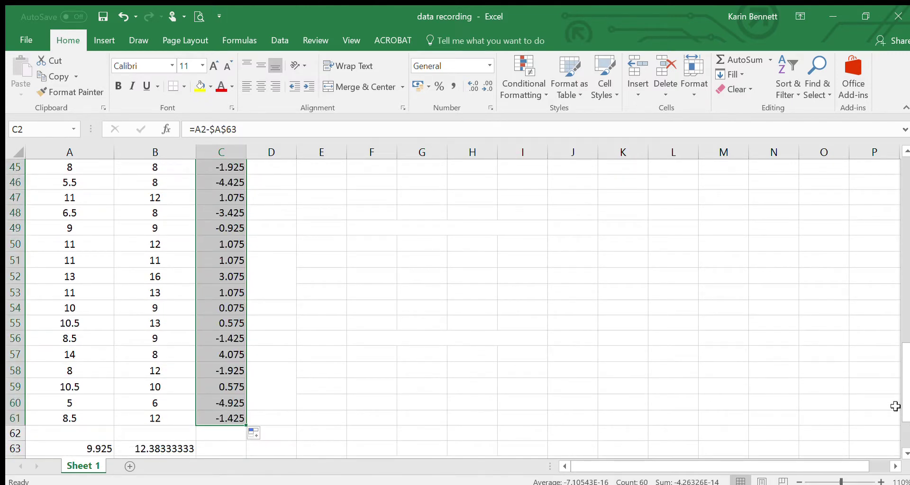
{"action": "scroll", "coordinate": [906, 318], "scroll_direction": "up", "scroll_amount": 1}
{"action": "scroll", "coordinate": [906, 236], "scroll_direction": "up", "scroll_amount": 14}
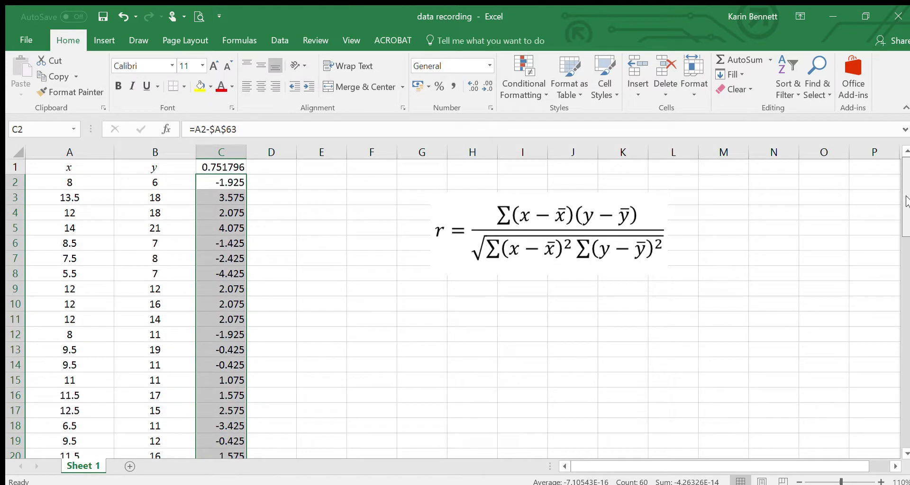
{"action": "left_click", "coordinate": [239, 200]}
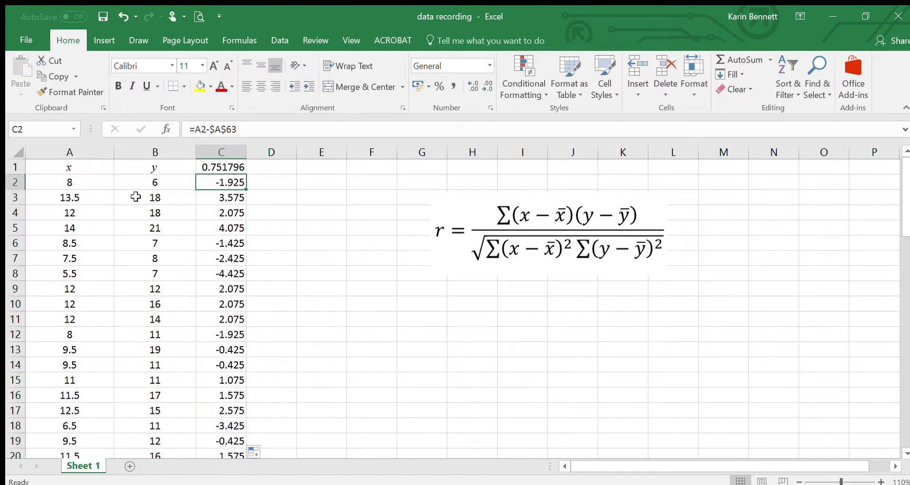
{"action": "left_click", "coordinate": [78, 183]}
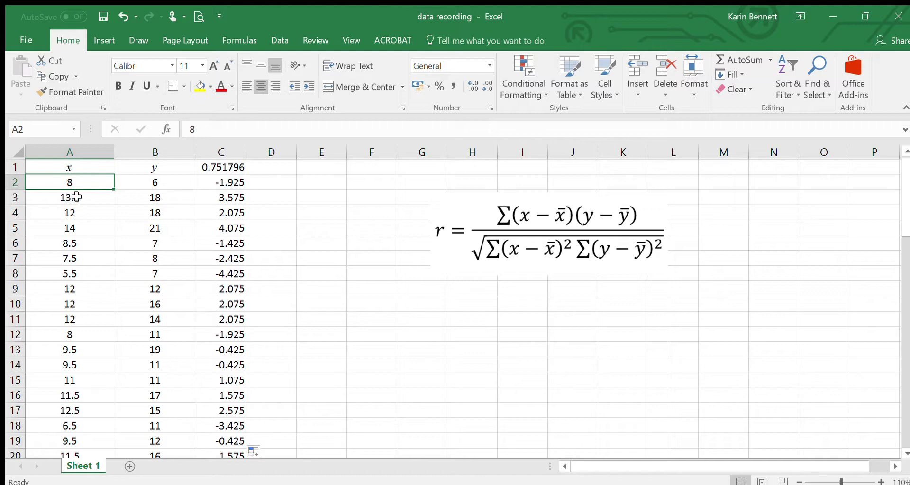
{"action": "left_click", "coordinate": [77, 198]}
{"action": "left_click", "coordinate": [77, 213]}
{"action": "left_click", "coordinate": [80, 229]}
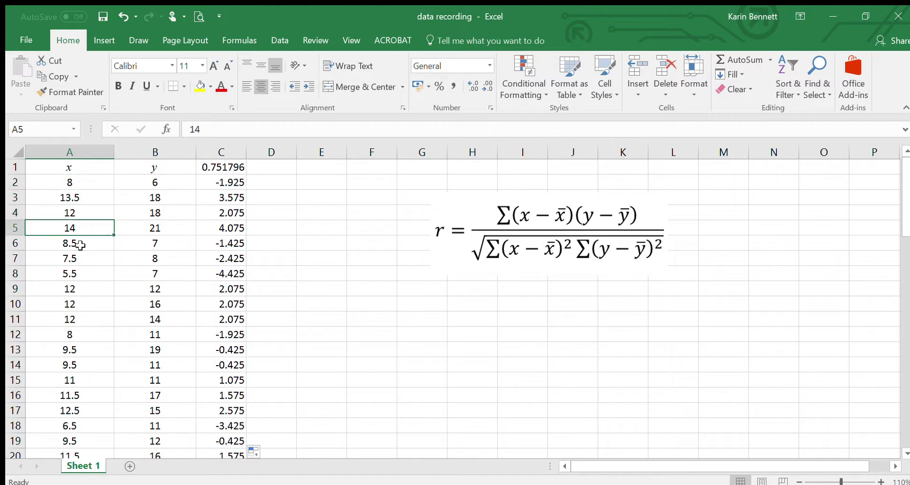
{"action": "left_click", "coordinate": [76, 243]}
{"action": "left_click", "coordinate": [79, 274]}
{"action": "left_click", "coordinate": [227, 207]}
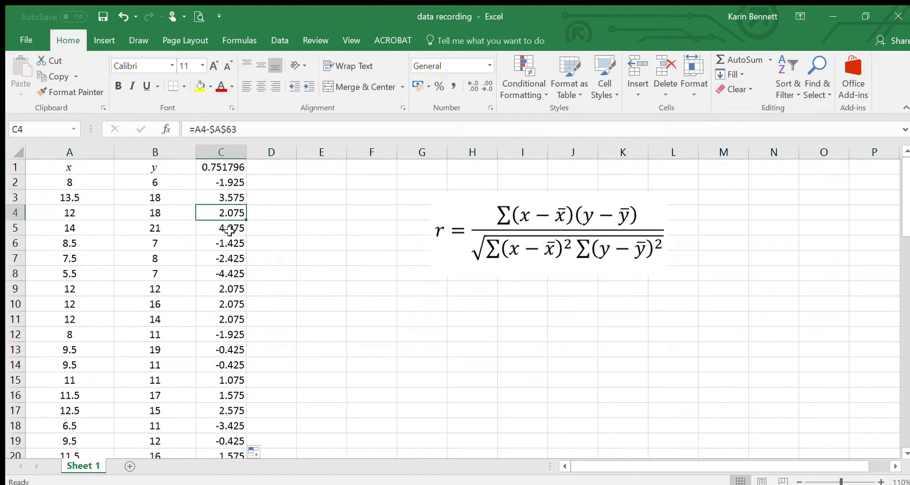
{"action": "left_click", "coordinate": [227, 229]}
{"action": "left_click", "coordinate": [229, 258]}
{"action": "left_click", "coordinate": [232, 288]}
{"action": "left_click", "coordinate": [231, 303]}
{"action": "left_click", "coordinate": [231, 319]}
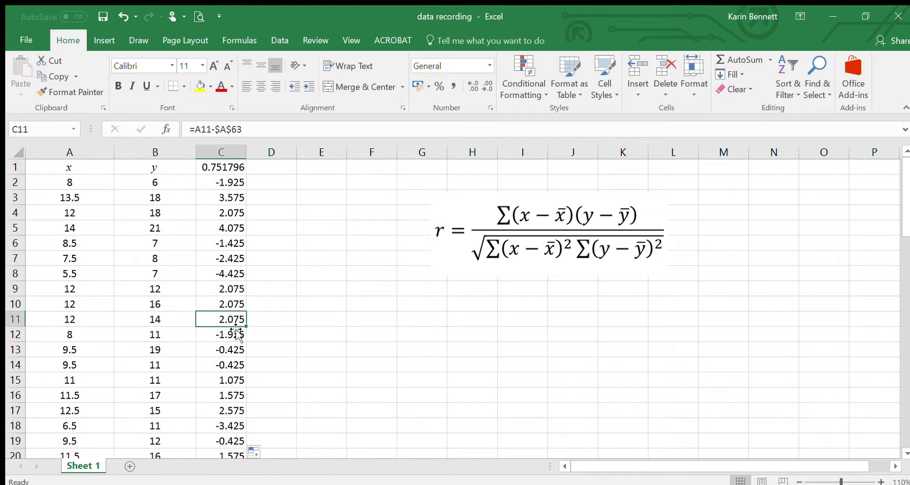
{"action": "left_click", "coordinate": [232, 349]}
{"action": "left_click", "coordinate": [232, 365]}
{"action": "left_click", "coordinate": [232, 380]}
{"action": "left_click", "coordinate": [233, 183]}
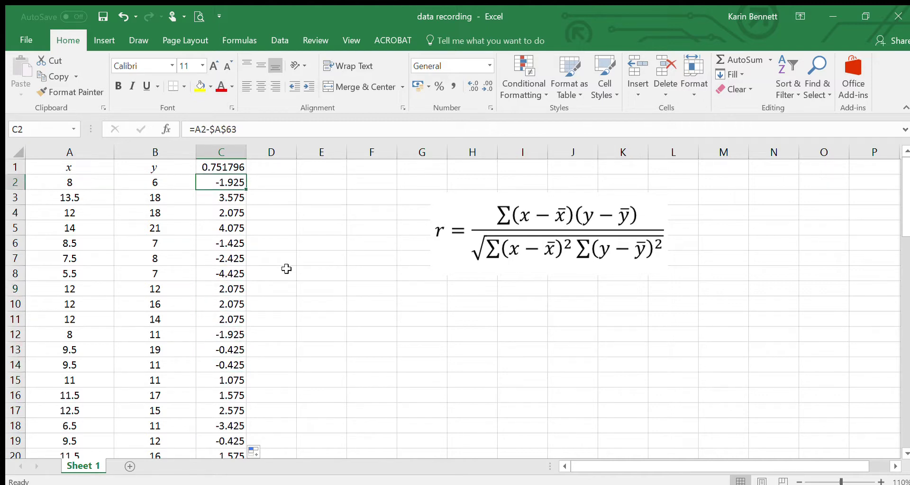
{"action": "left_click", "coordinate": [228, 170]}
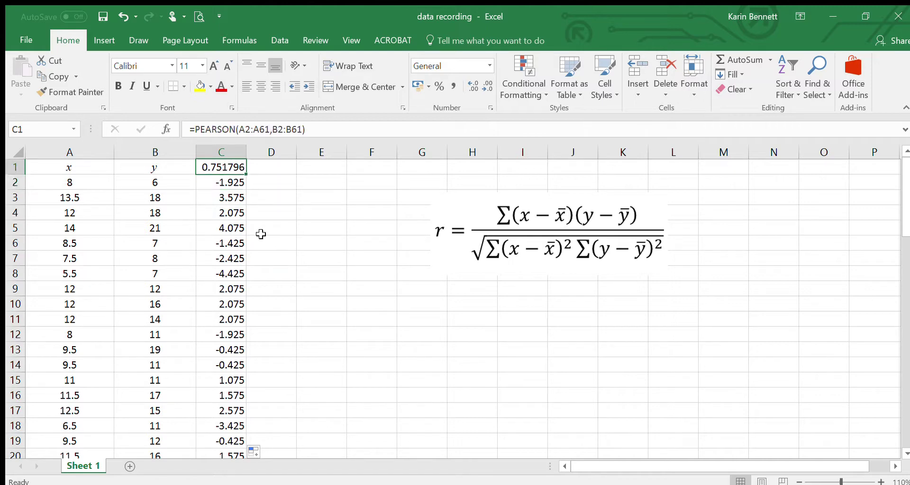
Step: Label C1 'x - mean' and D1 'y - mean'
{"action": "type", "text": "x"}
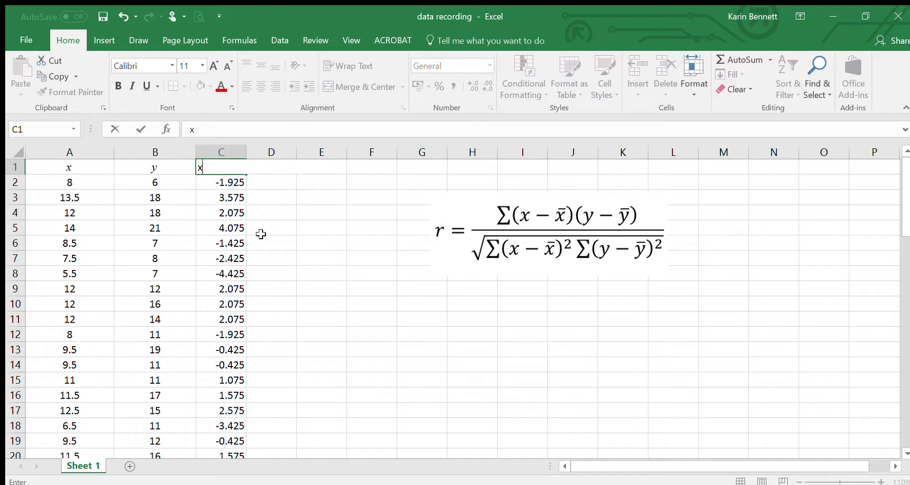
{"action": "type", "text": " - mean"}
{"action": "key", "text": "Return"}
{"action": "key", "text": "Up"}
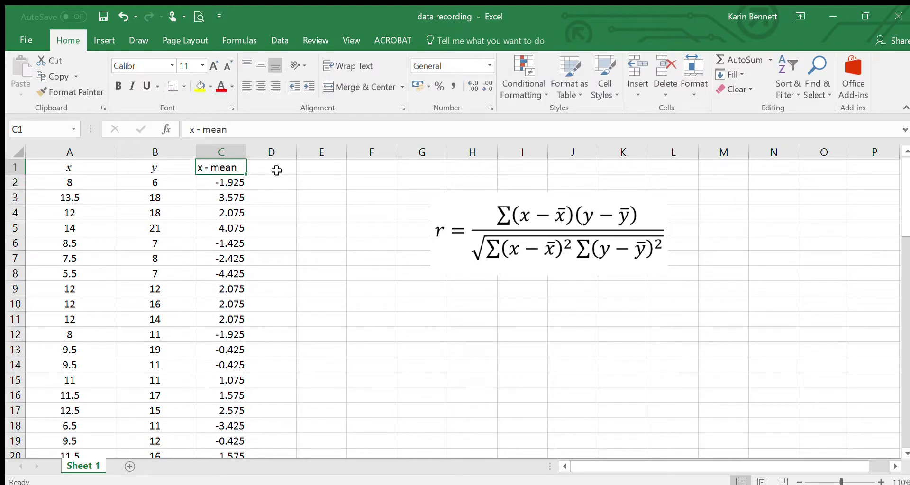
{"action": "left_click", "coordinate": [277, 171]}
{"action": "type", "text": "y"}
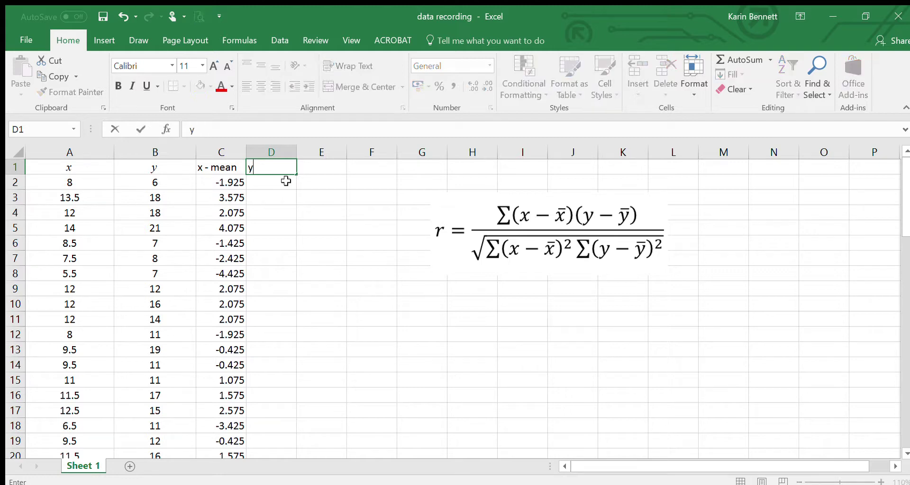
{"action": "type", "text": " - mean"}
{"action": "left_click", "coordinate": [308, 242]}
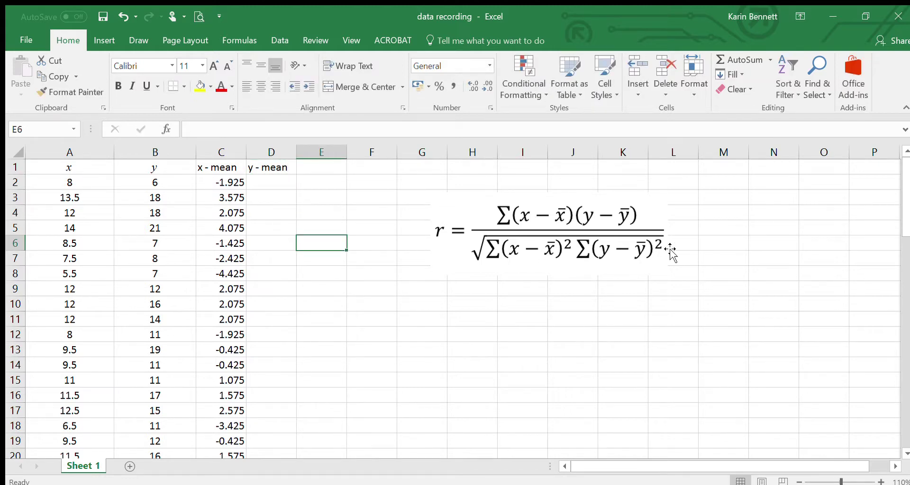
Step: Copy C2's deviation formula into D2 and compare it against the y value in B2
{"action": "left_click", "coordinate": [256, 182]}
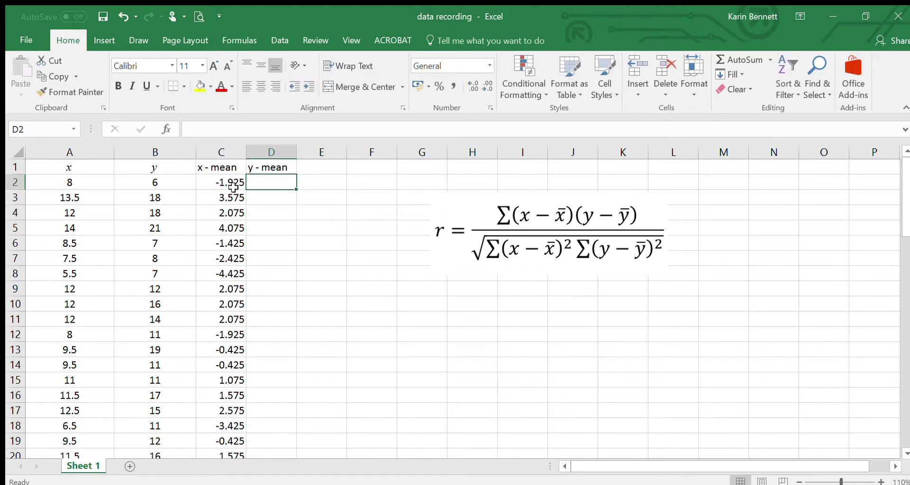
{"action": "left_click", "coordinate": [236, 188]}
{"action": "left_click_drag", "start_coordinate": [246, 189], "coordinate": [291, 185]}
{"action": "left_click", "coordinate": [291, 256]}
{"action": "left_click", "coordinate": [286, 183]}
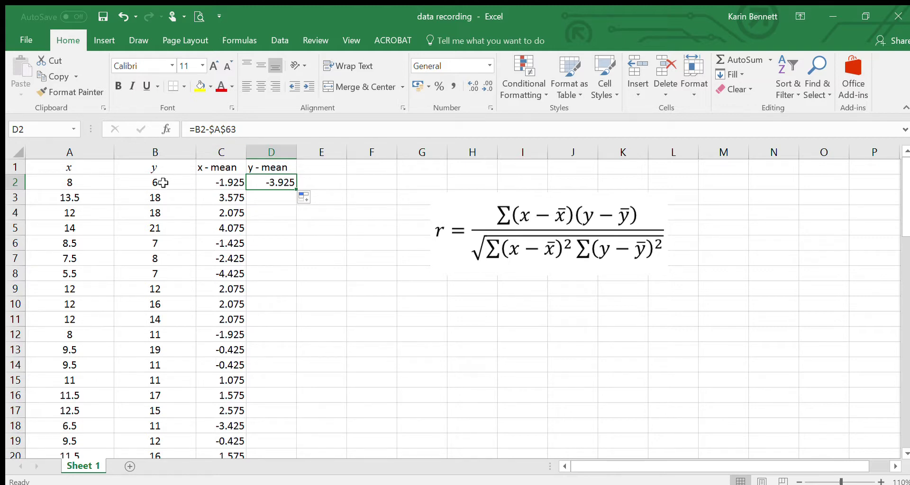
{"action": "left_click", "coordinate": [162, 183]}
{"action": "left_click", "coordinate": [278, 181]}
Step: Check the y average in B63, then begin editing D2's formula
{"action": "scroll", "coordinate": [161, 317], "scroll_direction": "down", "scroll_amount": 19}
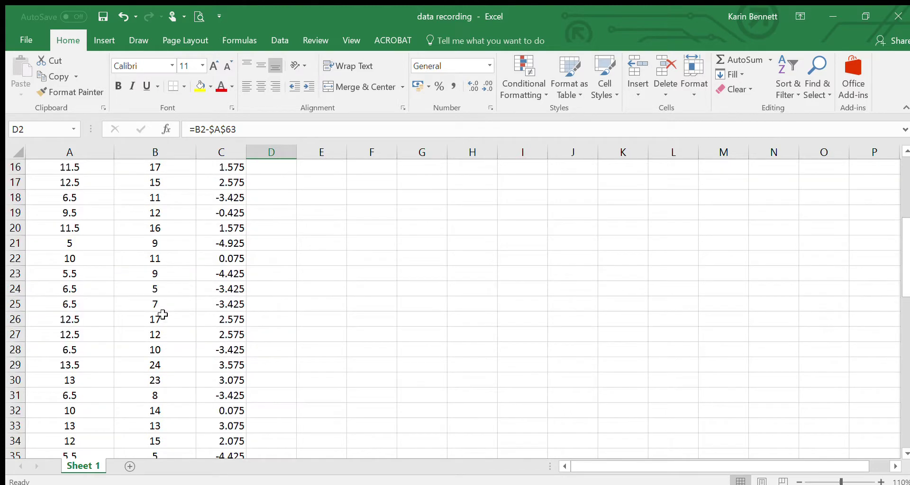
{"action": "scroll", "coordinate": [161, 317], "scroll_direction": "down", "scroll_amount": 1}
{"action": "scroll", "coordinate": [156, 331], "scroll_direction": "up", "scroll_amount": 4}
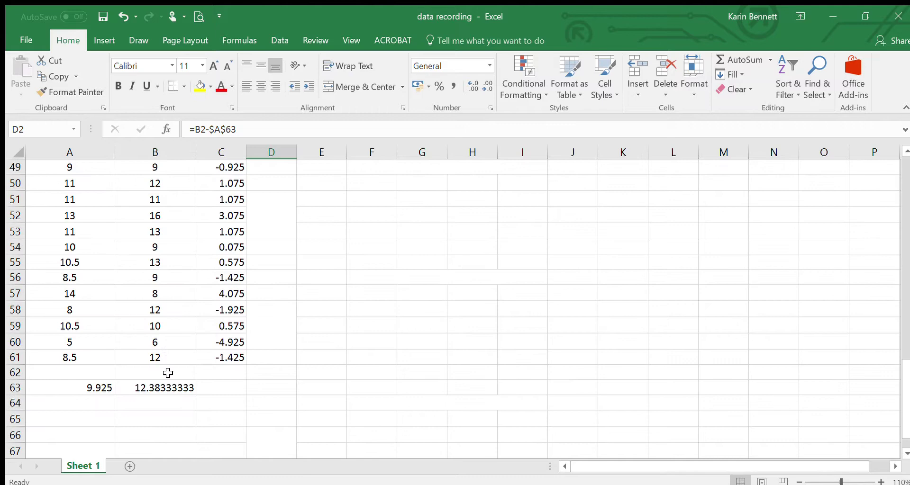
{"action": "left_click", "coordinate": [168, 387]}
{"action": "scroll", "coordinate": [272, 291], "scroll_direction": "up", "scroll_amount": 16}
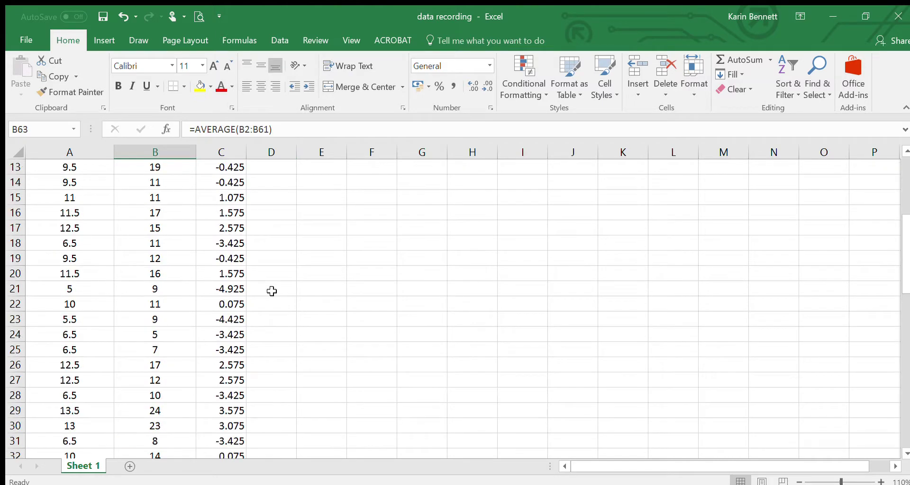
{"action": "left_click", "coordinate": [282, 183]}
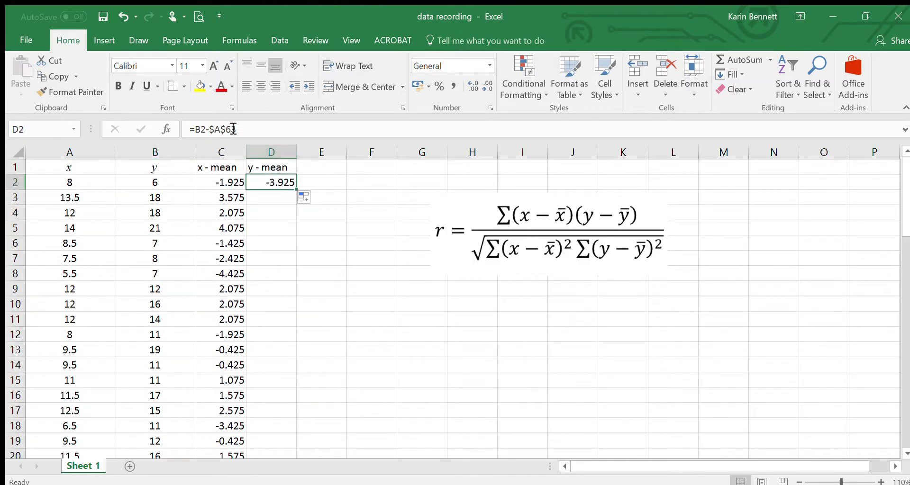
{"action": "left_click", "coordinate": [222, 130]}
Step: Correct D2 to =B2-$B$63 and fill it down column D to row 61
{"action": "key", "text": "BackSpace"}
{"action": "type", "text": "b"}
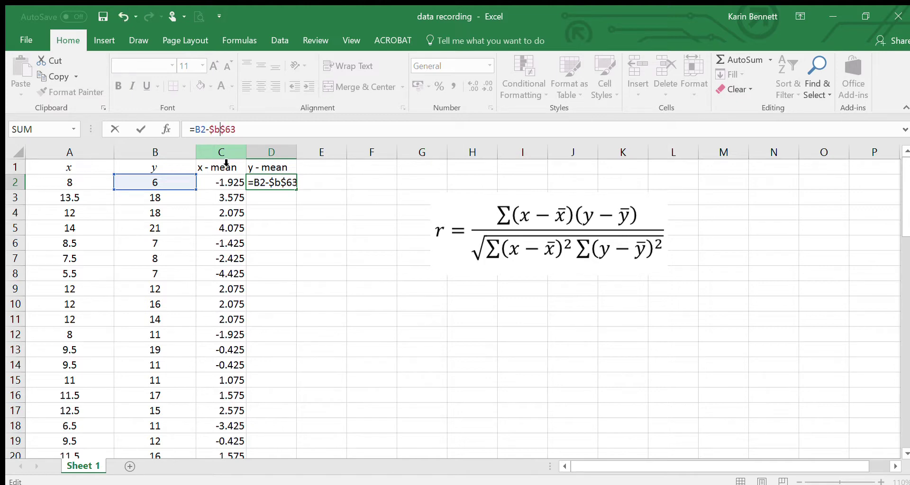
{"action": "key", "text": "ctrl+Return"}
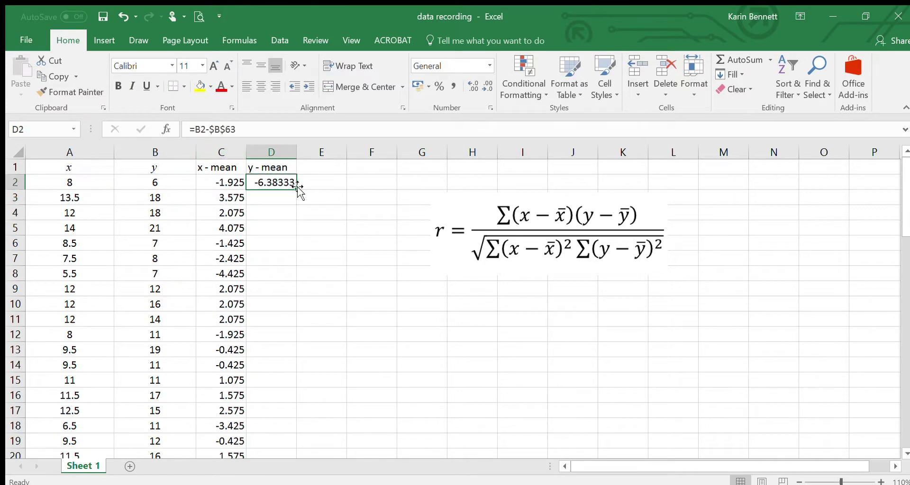
{"action": "mouse_move", "coordinate": [297, 188]}
{"action": "left_mouse_down"}
{"action": "mouse_move", "coordinate": [293, 463]}
{"action": "mouse_move", "coordinate": [290, 420]}
{"action": "left_mouse_up"}
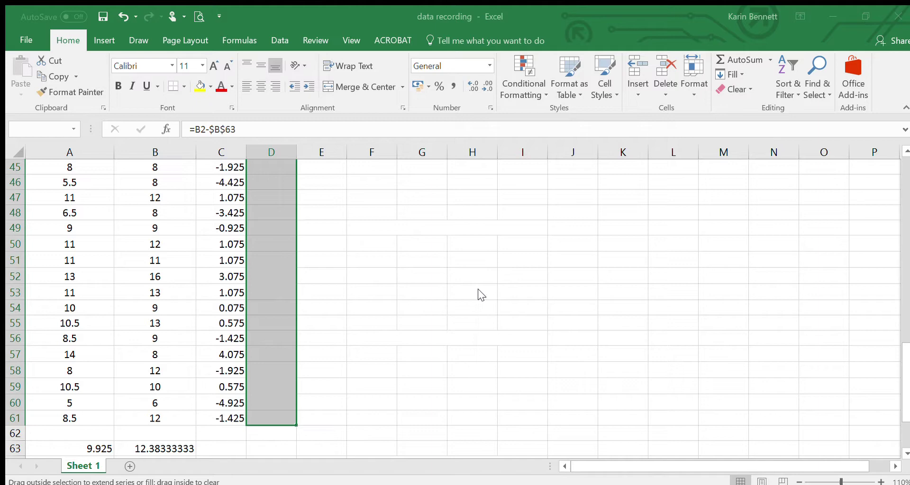
{"action": "left_click", "coordinate": [424, 367]}
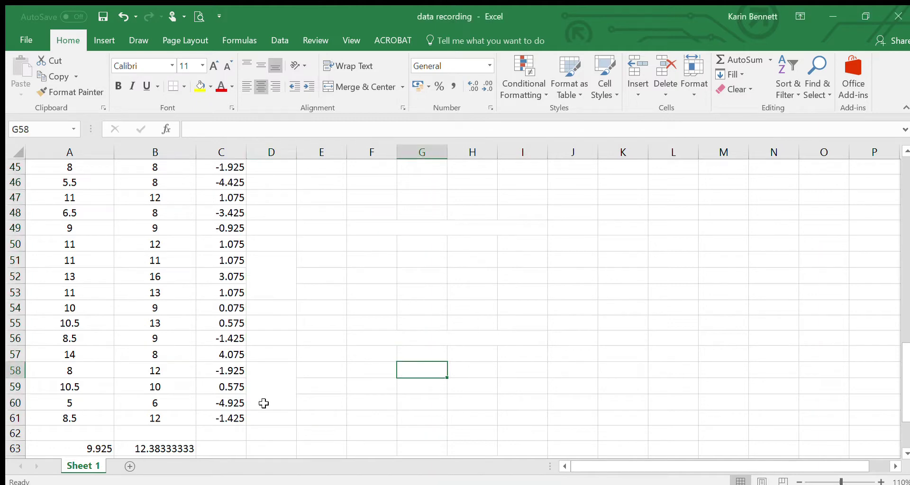
{"action": "left_click_drag", "start_coordinate": [266, 260], "coordinate": [275, 403]}
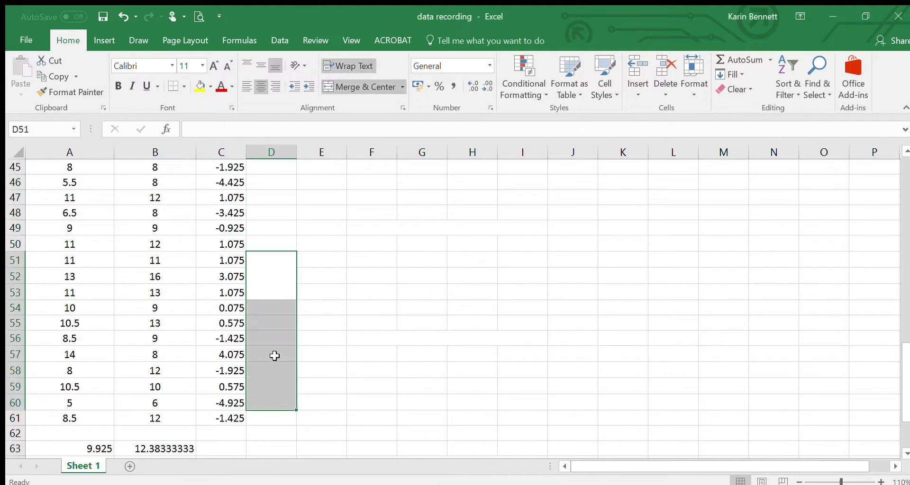
{"action": "left_click", "coordinate": [372, 293]}
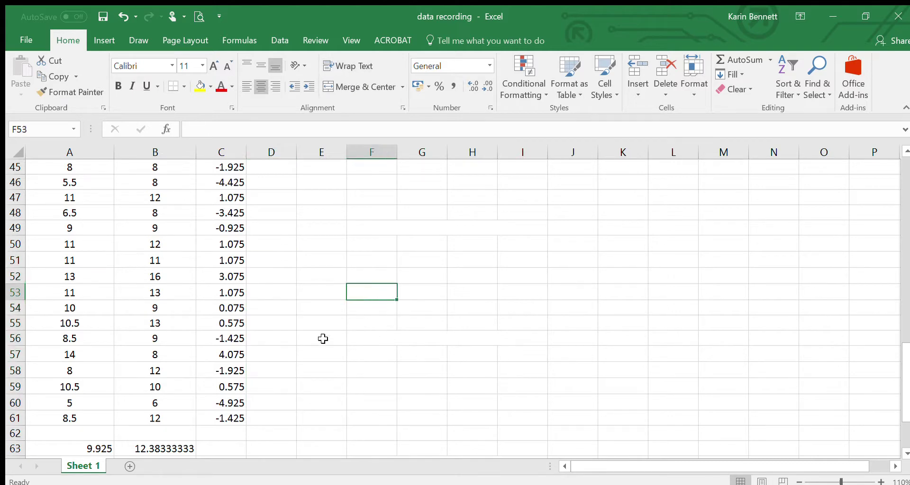
{"action": "scroll", "coordinate": [325, 337], "scroll_direction": "up", "scroll_amount": 5}
{"action": "scroll", "coordinate": [330, 356], "scroll_direction": "up", "scroll_amount": 10}
{"action": "left_click", "coordinate": [293, 182]}
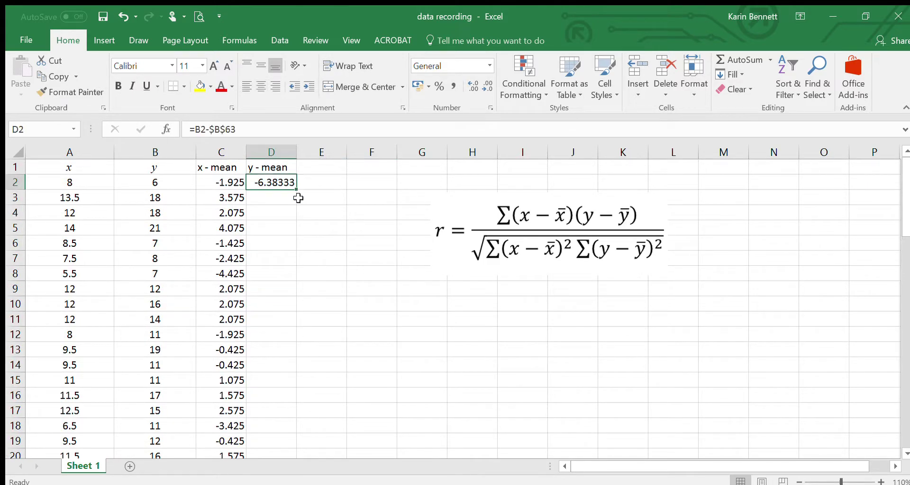
{"action": "left_click_drag", "start_coordinate": [298, 190], "coordinate": [292, 426]}
{"action": "left_click", "coordinate": [353, 339]}
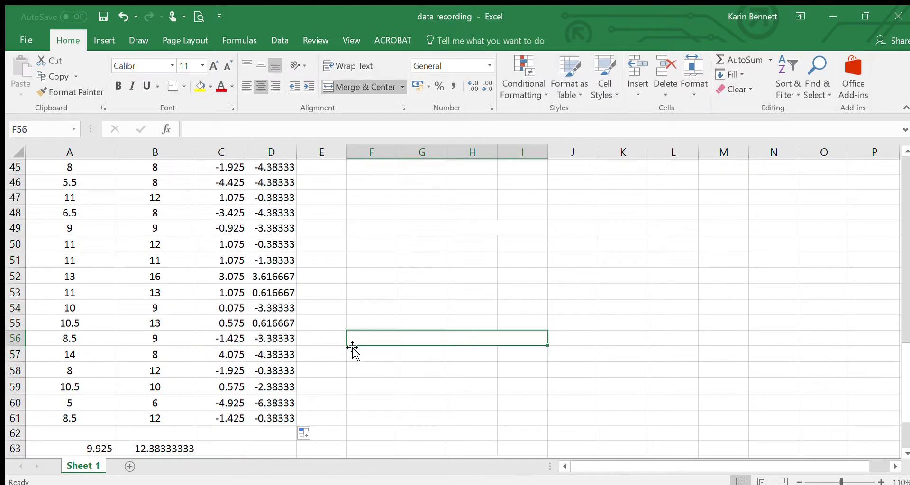
Step: Check the y-deviation formulas in D2 through D6
{"action": "scroll", "coordinate": [272, 359], "scroll_direction": "up", "scroll_amount": 15}
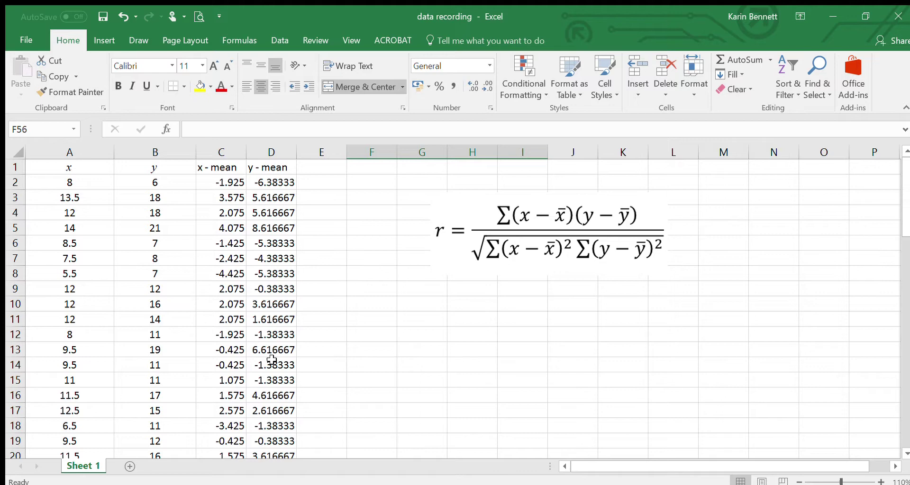
{"action": "left_click", "coordinate": [265, 181]}
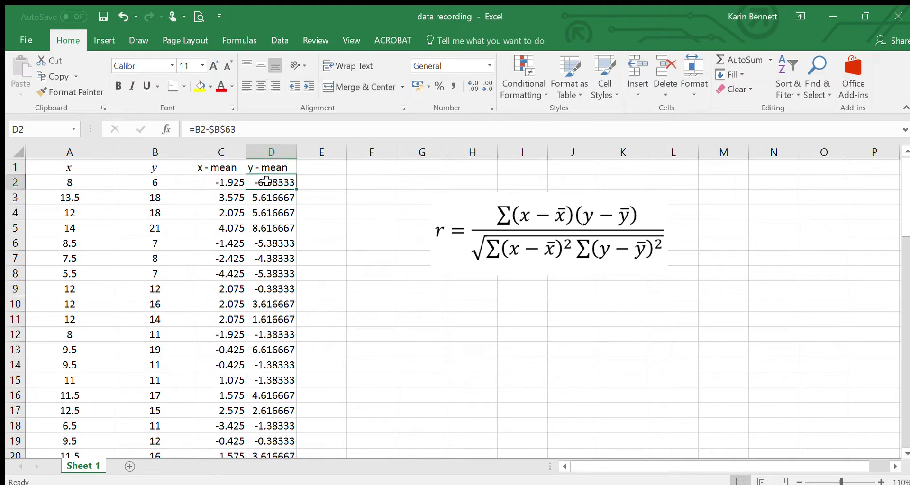
{"action": "left_click", "coordinate": [274, 196]}
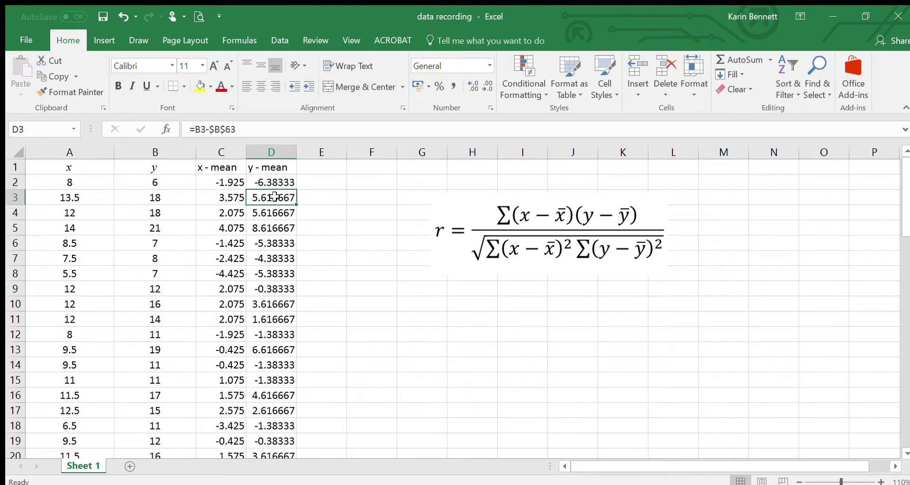
{"action": "left_click", "coordinate": [280, 212]}
{"action": "left_click", "coordinate": [279, 228]}
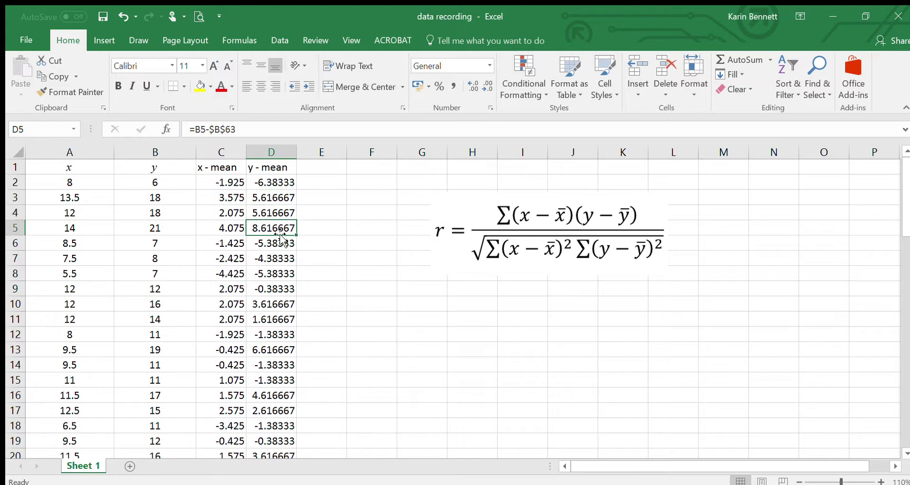
{"action": "left_click", "coordinate": [279, 243]}
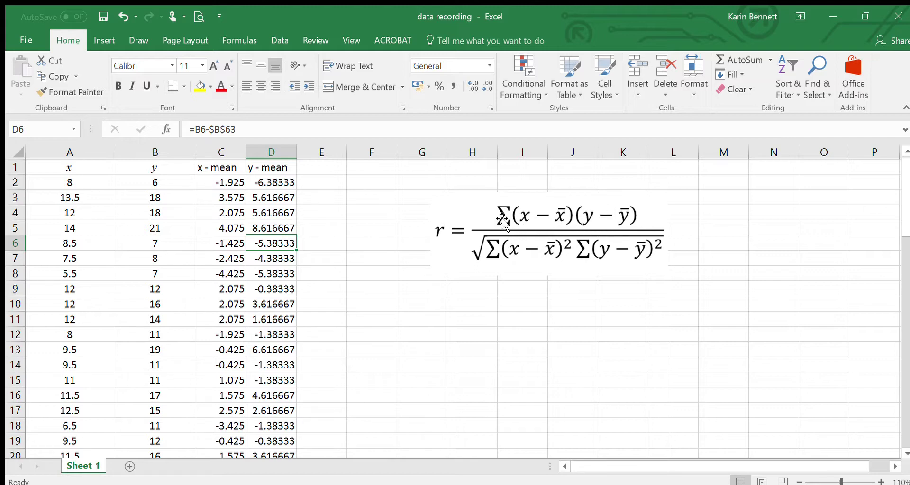
Step: Head column E with 'product'
{"action": "left_click", "coordinate": [315, 171]}
{"action": "type", "text": "product"}
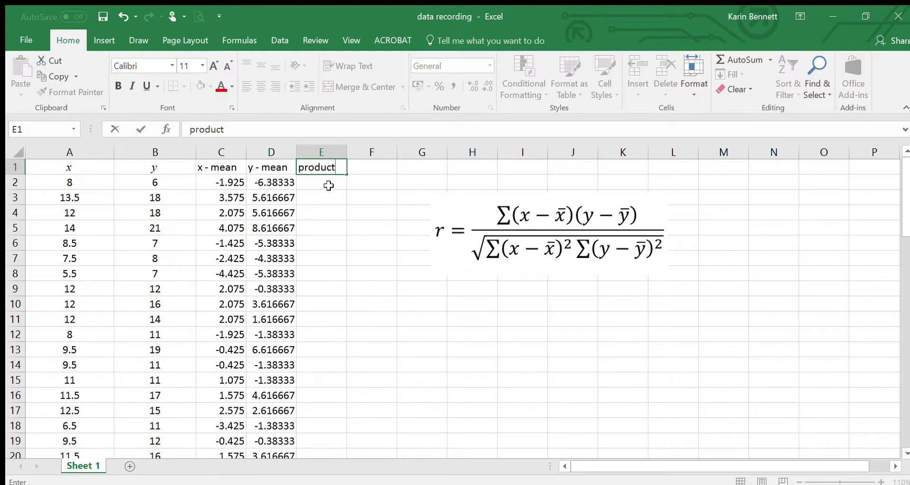
{"action": "key", "text": "Return"}
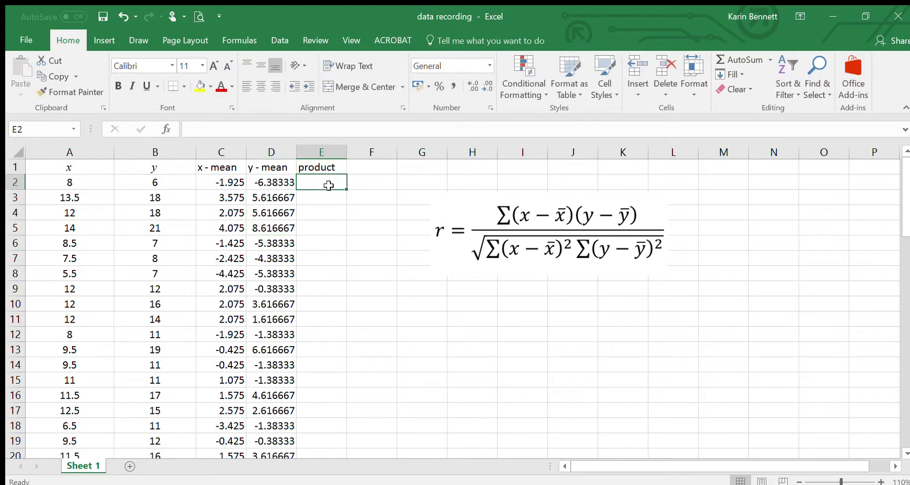
Step: Enter =C2*D2 in E2 and fill it down to E61
{"action": "type", "text": "="}
{"action": "left_click", "coordinate": [232, 185]}
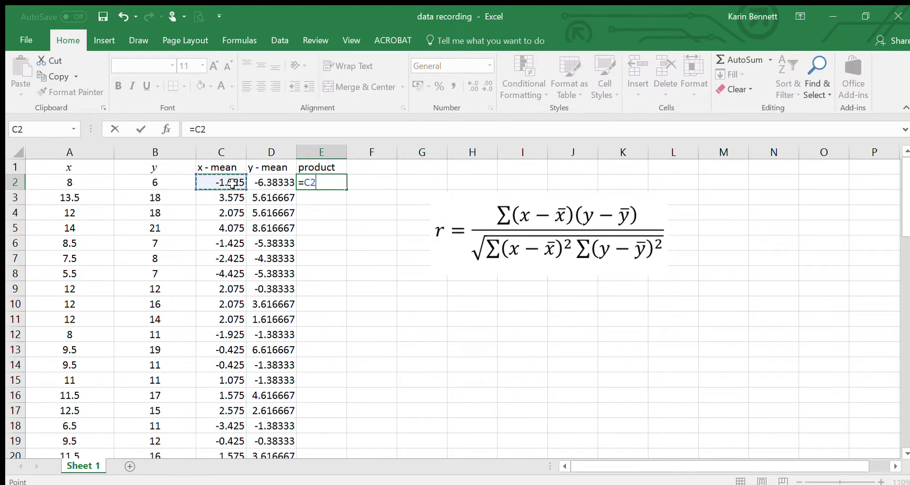
{"action": "type", "text": "*"}
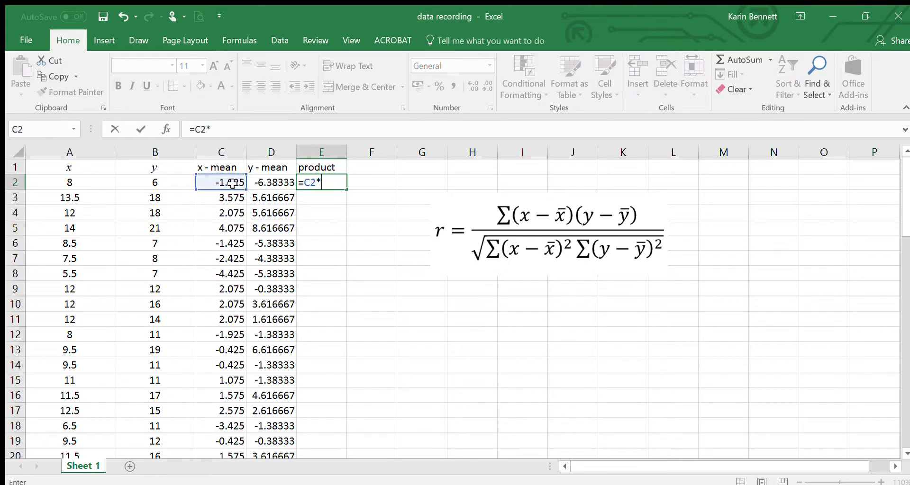
{"action": "left_click", "coordinate": [263, 183]}
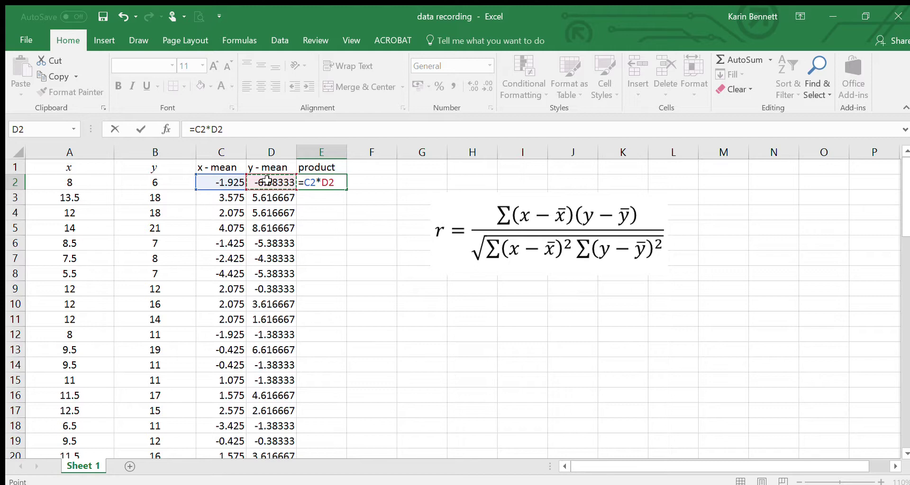
{"action": "key", "text": "Return"}
{"action": "left_click", "coordinate": [328, 182]}
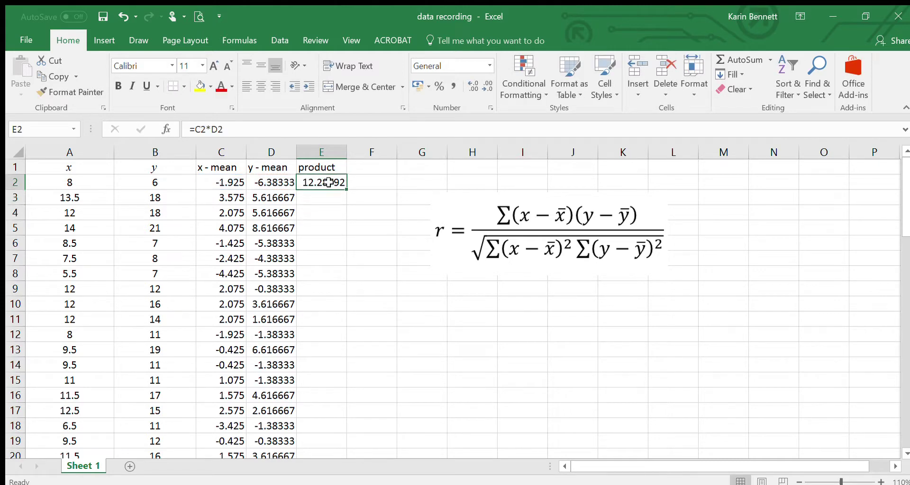
{"action": "left_click_drag", "start_coordinate": [349, 191], "coordinate": [321, 419]}
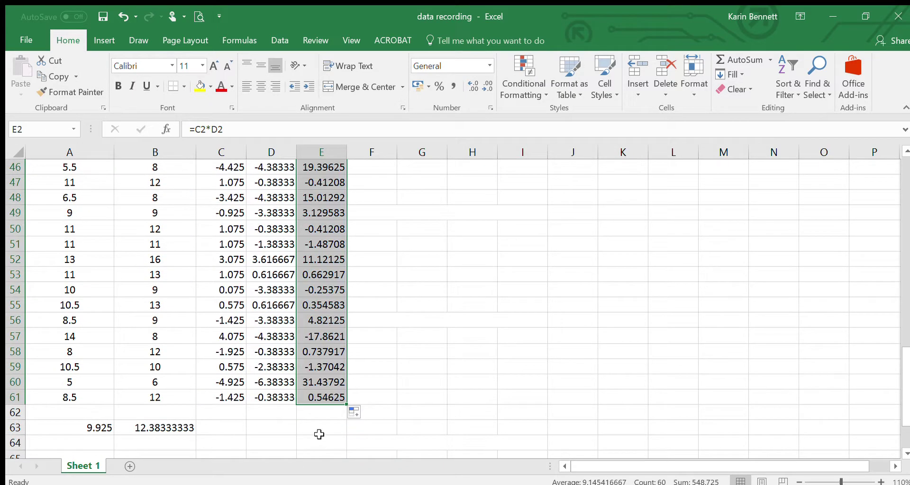
Step: AutoSum the products into E63 with =SUM(E2:E62), showing 548.725
{"action": "left_click", "coordinate": [321, 425]}
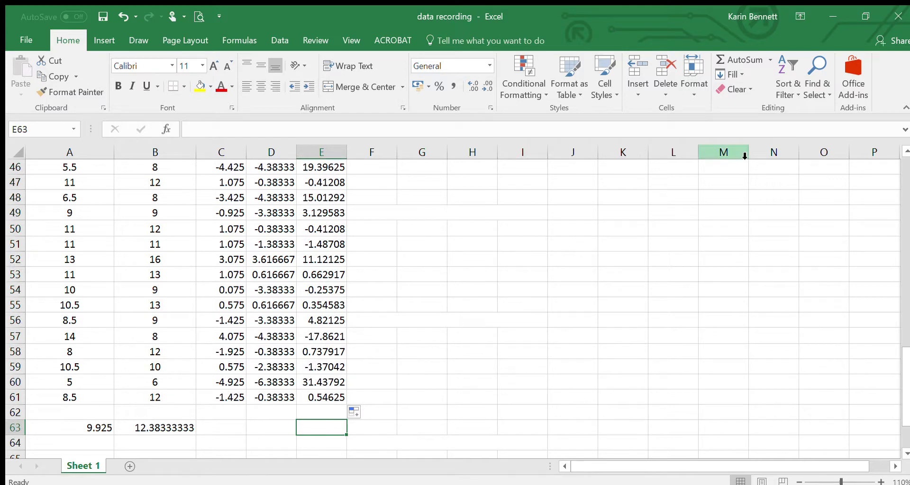
{"action": "left_click", "coordinate": [735, 53]}
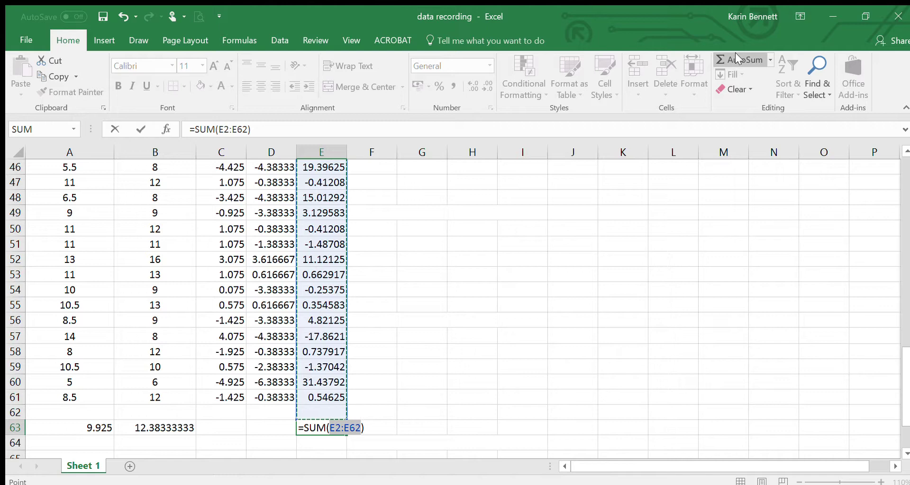
{"action": "key", "text": "Return"}
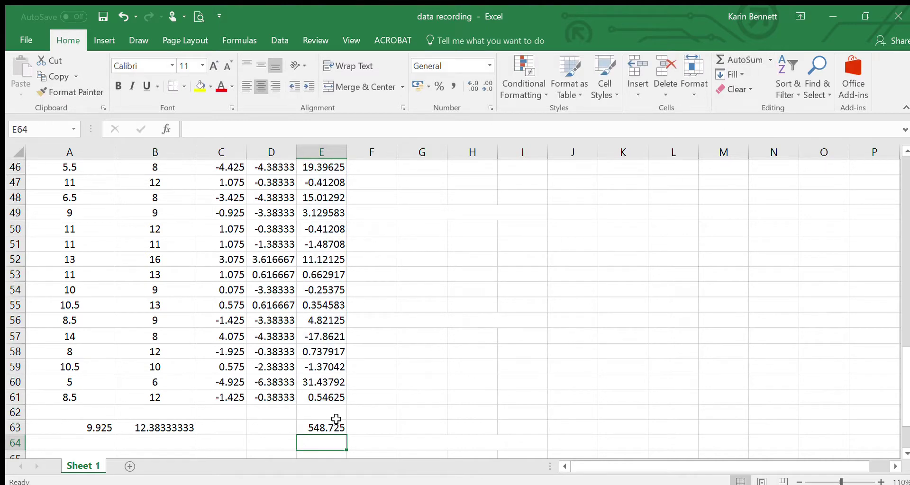
{"action": "scroll", "coordinate": [339, 427], "scroll_direction": "down", "scroll_amount": 2}
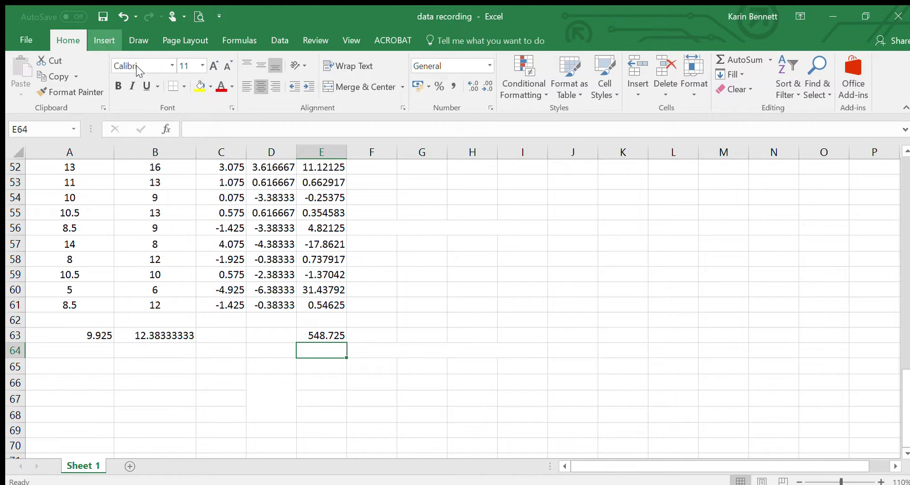
Step: Draw a red ink arrow pointing at the 548.725 total in E63
{"action": "left_click", "coordinate": [104, 34]}
{"action": "left_click", "coordinate": [135, 37]}
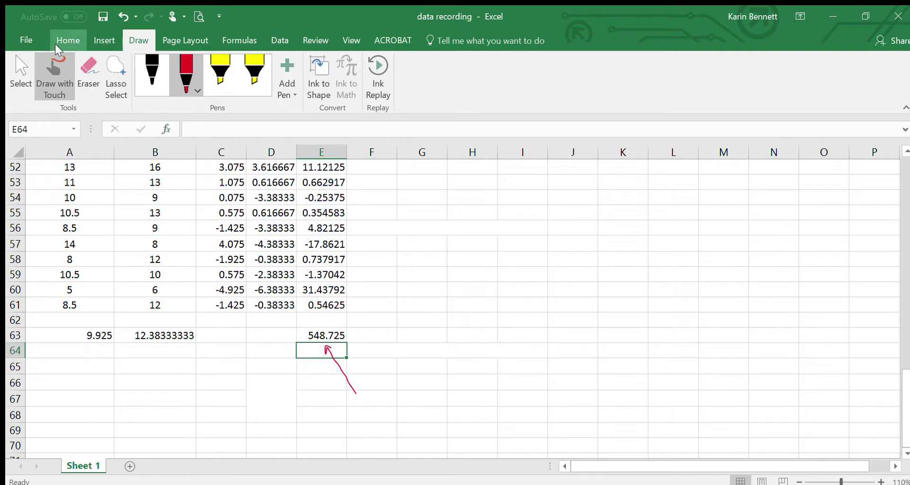
{"action": "left_click", "coordinate": [17, 57]}
Step: Label cell F67 with the word 'numerator'
{"action": "left_click", "coordinate": [384, 396]}
{"action": "type", "text": "numrator"}
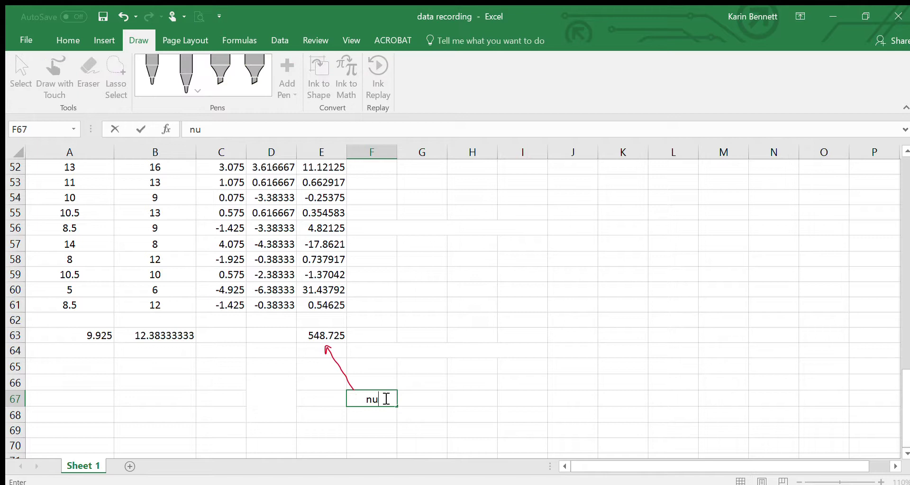
{"action": "key", "text": "BackSpace"}
{"action": "key", "text": "BackSpace"}
{"action": "key", "text": "BackSpace"}
{"action": "key", "text": "BackSpace"}
{"action": "type", "text": "erator"}
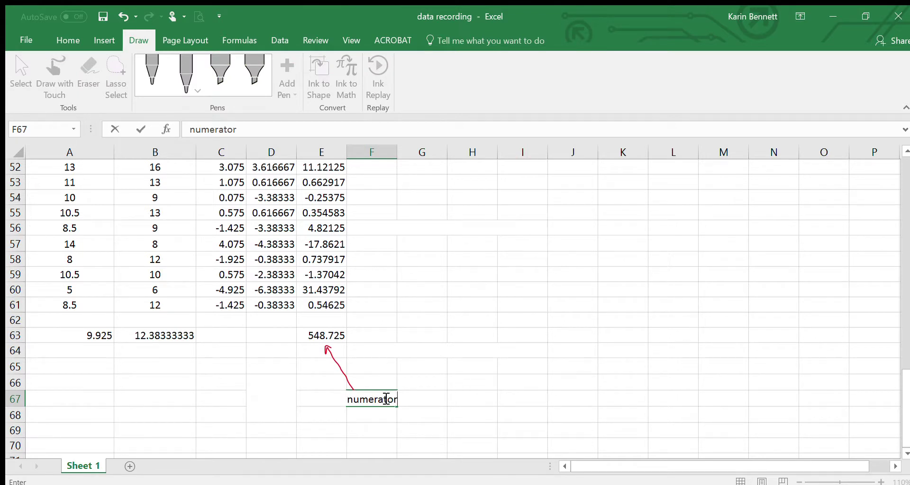
{"action": "left_click", "coordinate": [455, 415]}
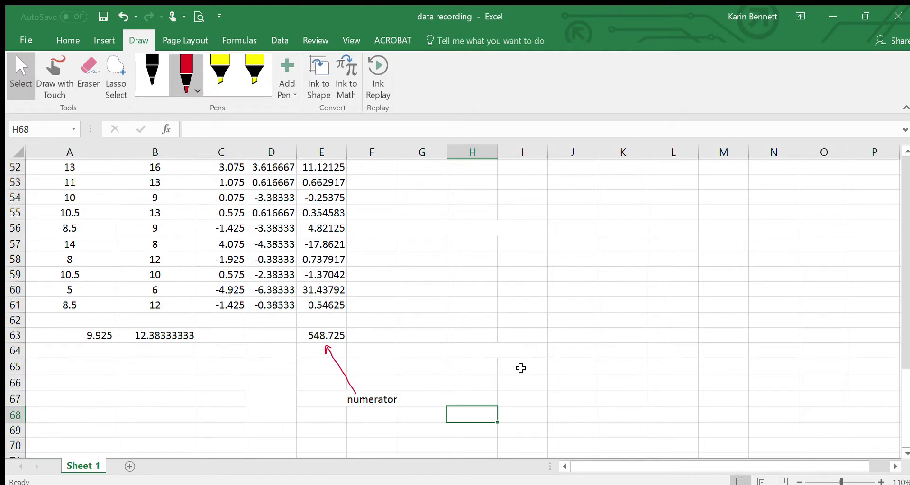
{"action": "scroll", "coordinate": [520, 368], "scroll_direction": "up", "scroll_amount": 17}
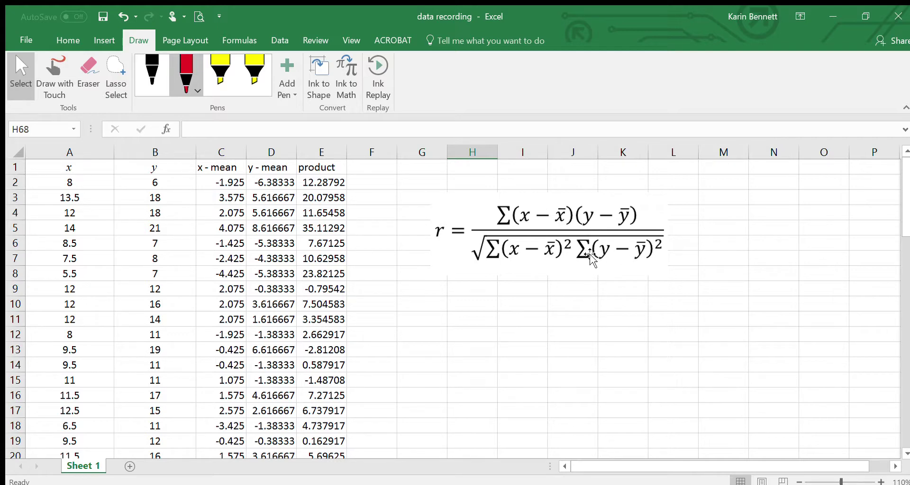
Step: Move the r formula picture to roughly columns K–P, rows 6–10, then select F1
{"action": "left_click_drag", "start_coordinate": [547, 247], "coordinate": [662, 287]}
{"action": "left_click", "coordinate": [371, 168]}
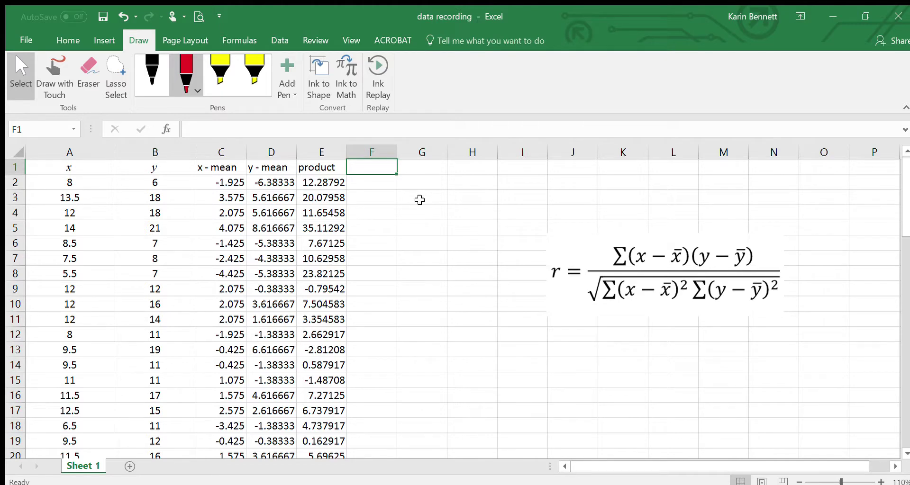
Step: Head column F '(x - mean)2' and widen the column to fit it
{"action": "type", "text": "("}
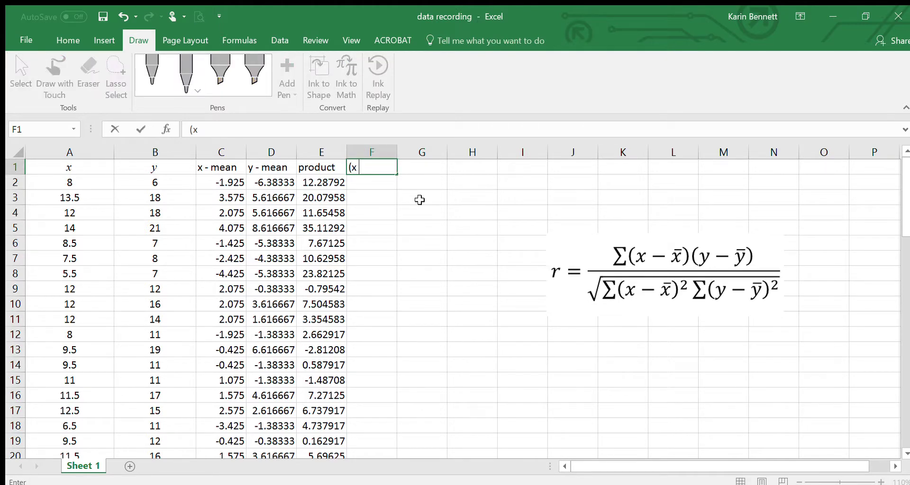
{"action": "type", "text": "x - mean)2"}
{"action": "left_click", "coordinate": [411, 223]}
{"action": "left_click_drag", "start_coordinate": [397, 152], "coordinate": [407, 154]}
{"action": "left_click", "coordinate": [410, 272]}
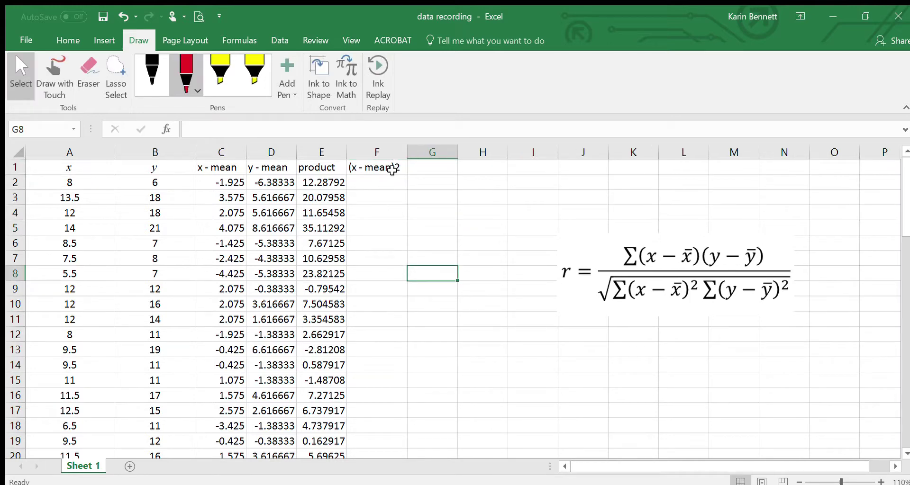
{"action": "left_click", "coordinate": [392, 170]}
Step: Enter =C2^2 in F2 to square the x deviation, giving 3.705625
{"action": "left_click", "coordinate": [386, 184]}
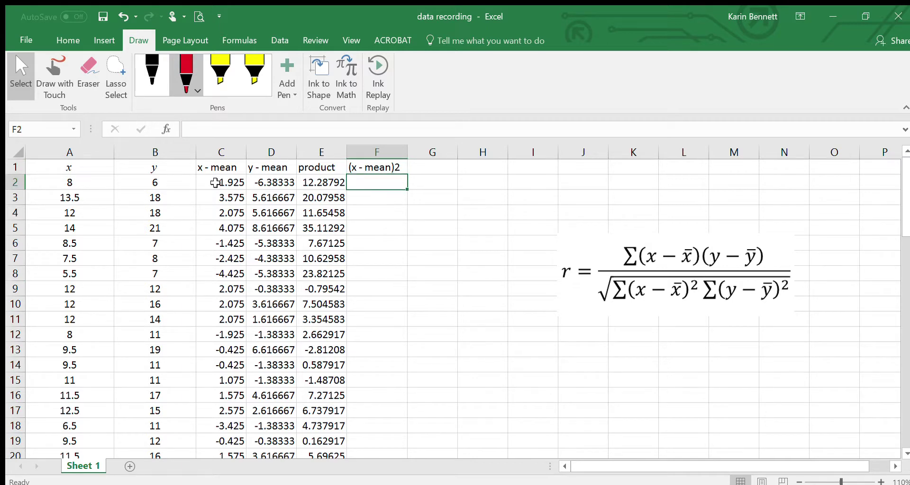
{"action": "left_click", "coordinate": [216, 182]}
{"action": "left_click", "coordinate": [367, 183]}
{"action": "type", "text": "="}
{"action": "left_click", "coordinate": [221, 182]}
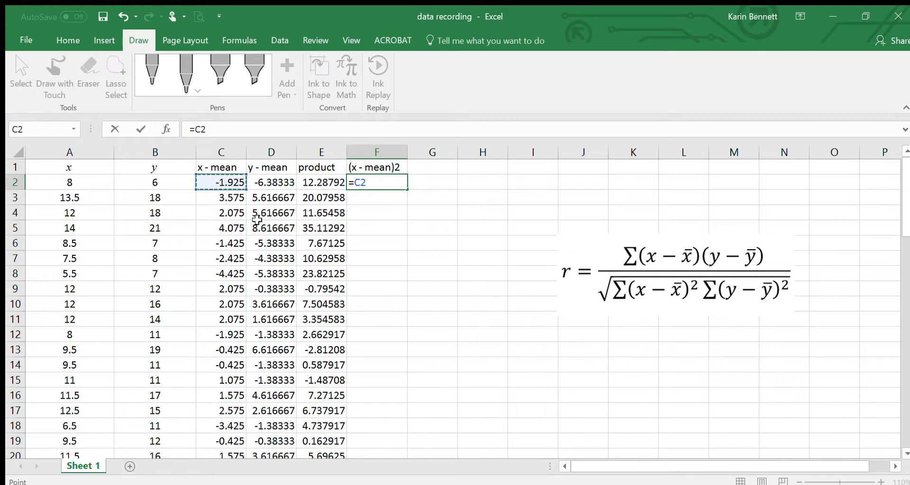
{"action": "type", "text": "^2"}
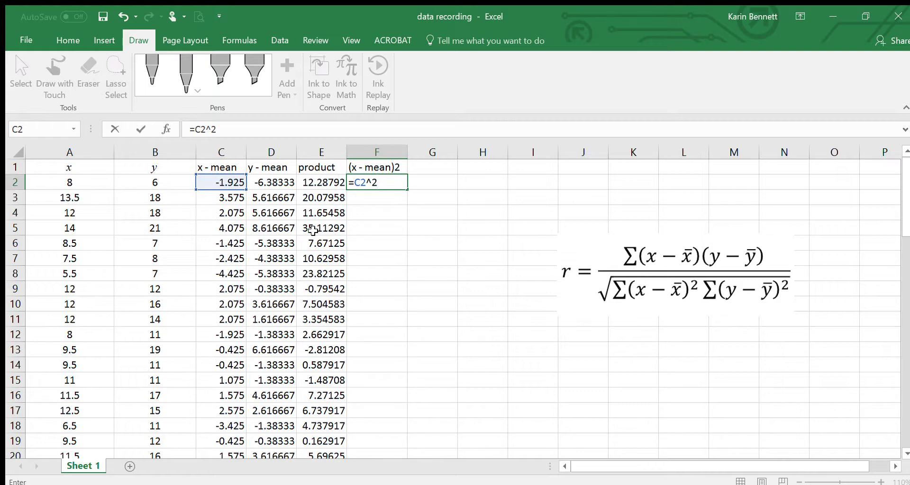
{"action": "key", "text": "Return"}
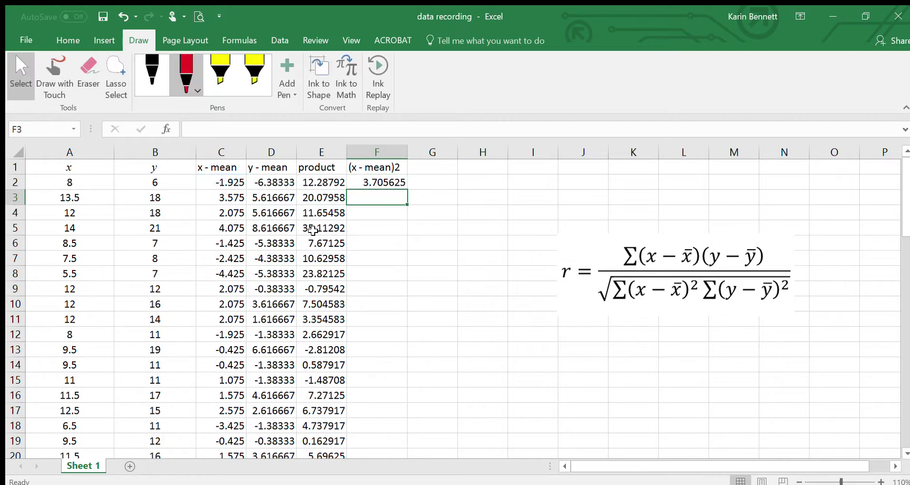
Step: Abandon the first fill attempt and unmerge the F49:I56 block with Merge & Center
{"action": "left_click", "coordinate": [373, 182]}
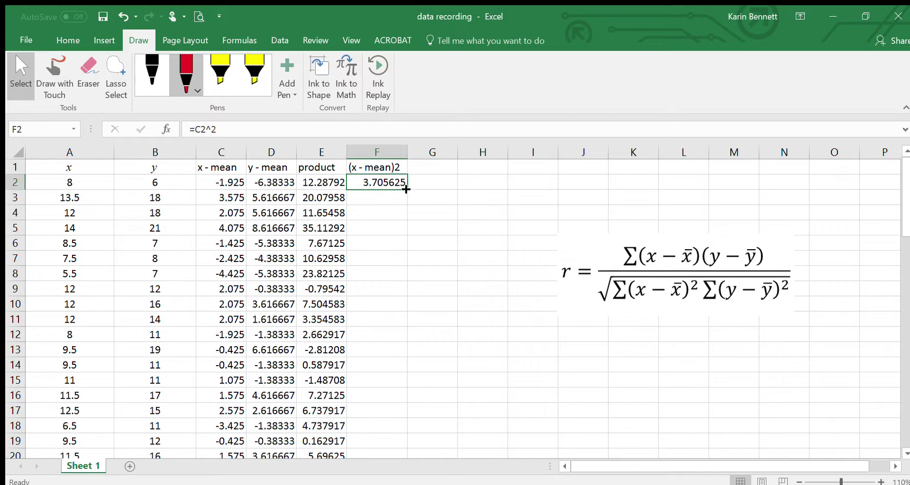
{"action": "left_click_drag", "start_coordinate": [408, 189], "coordinate": [401, 415]}
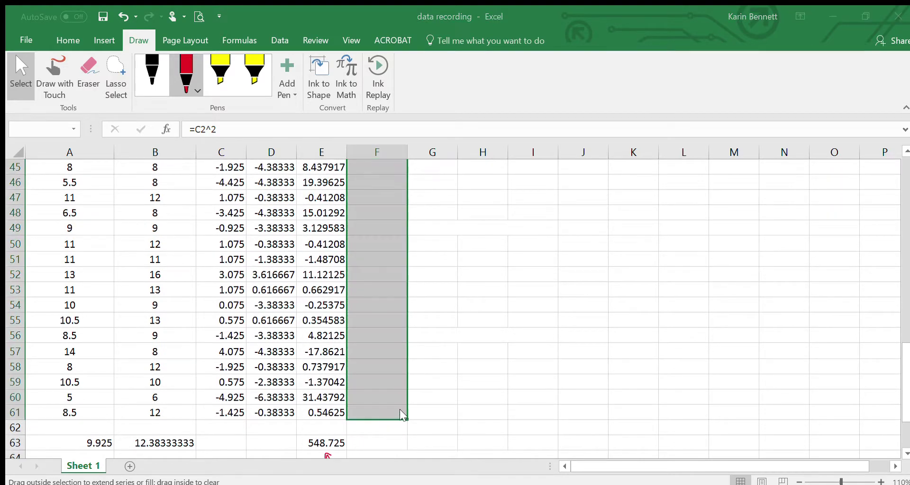
{"action": "left_click_drag", "start_coordinate": [441, 308], "coordinate": [451, 297]}
{"action": "key", "text": "Escape"}
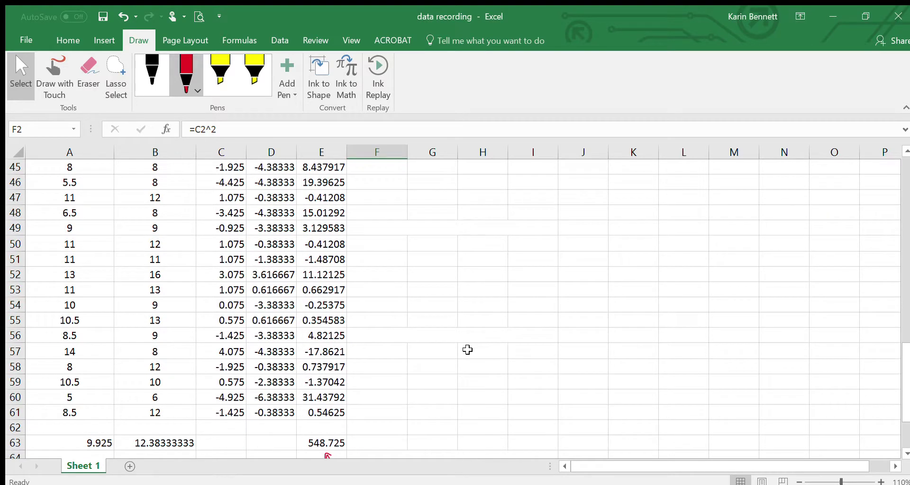
{"action": "left_click_drag", "start_coordinate": [378, 228], "coordinate": [533, 228]}
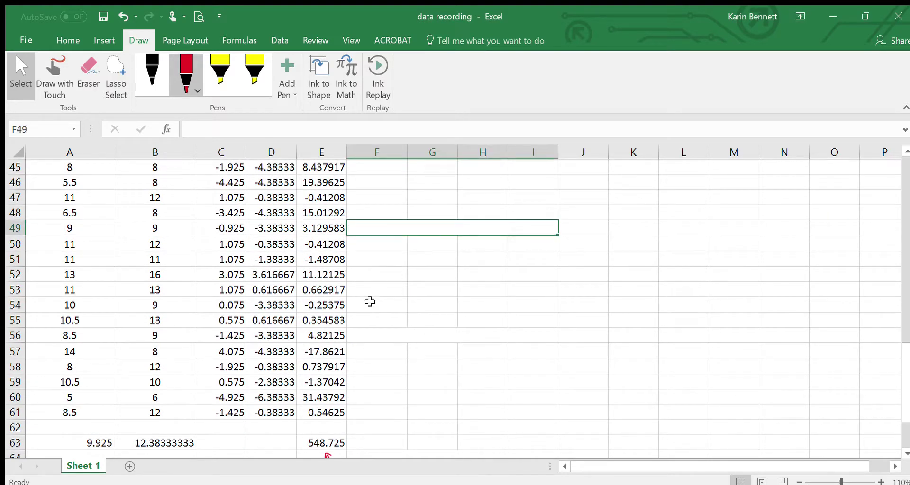
{"action": "left_click_drag", "start_coordinate": [379, 336], "coordinate": [364, 270]}
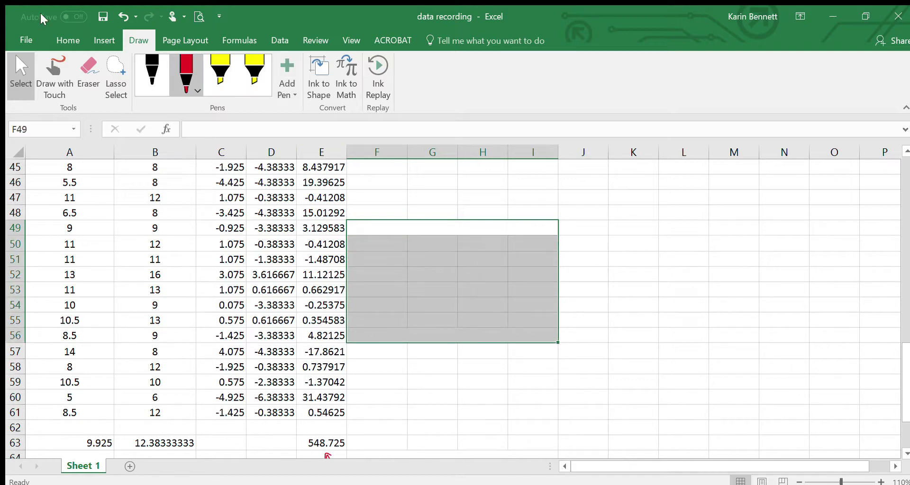
{"action": "left_click", "coordinate": [59, 32]}
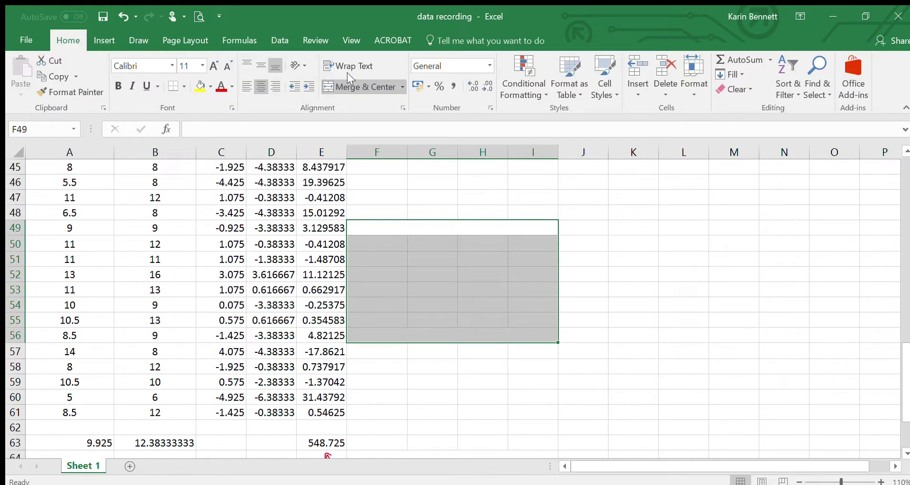
{"action": "left_click", "coordinate": [350, 87]}
{"action": "left_click", "coordinate": [404, 308]}
Step: Fill the =C2^2 formula from F2 down to F61
{"action": "scroll", "coordinate": [404, 308], "scroll_direction": "up", "scroll_amount": 9}
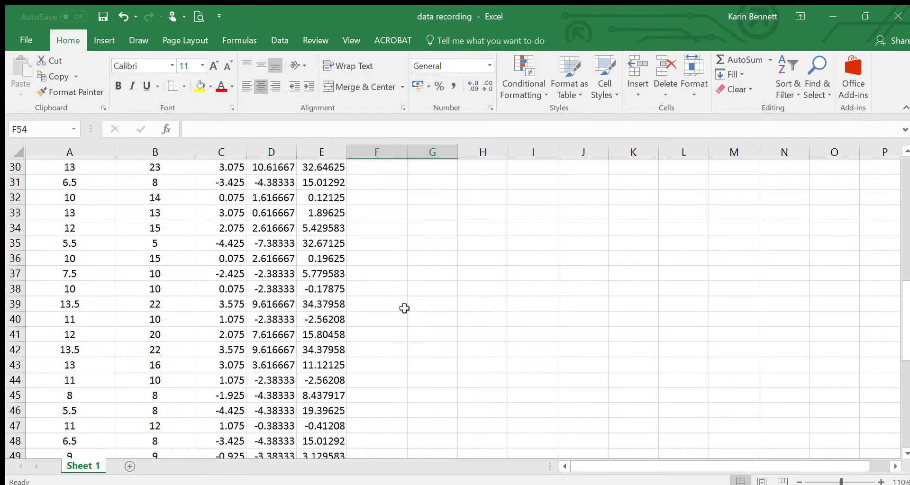
{"action": "scroll", "coordinate": [404, 308], "scroll_direction": "up", "scroll_amount": 5}
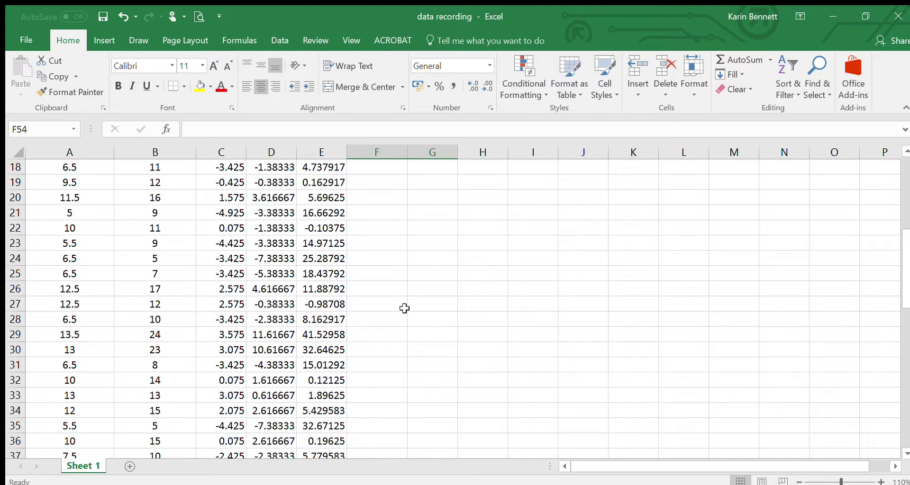
{"action": "scroll", "coordinate": [404, 308], "scroll_direction": "up", "scroll_amount": 1}
{"action": "left_click", "coordinate": [387, 183]}
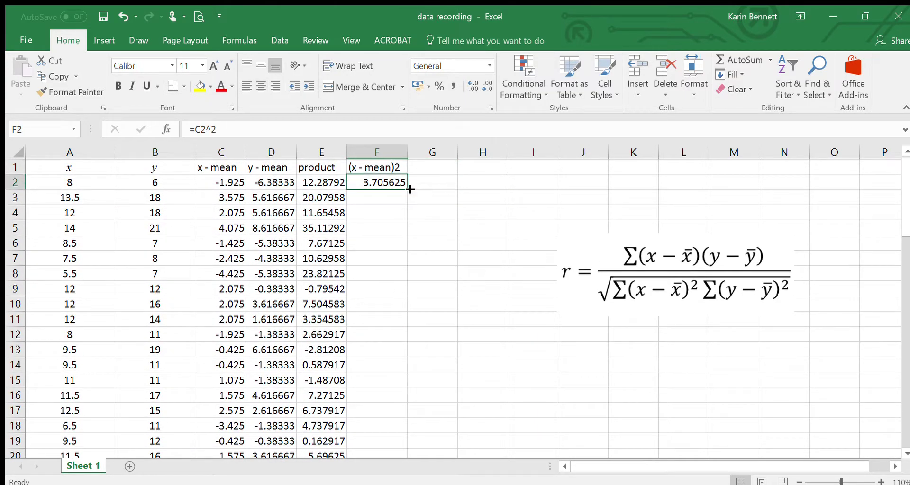
{"action": "left_click_drag", "start_coordinate": [406, 189], "coordinate": [400, 430]}
{"action": "left_click", "coordinate": [448, 353]}
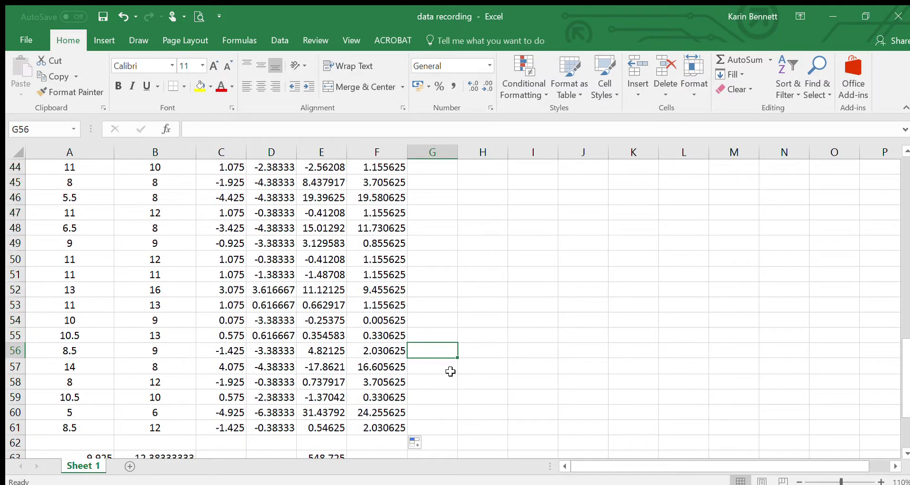
{"action": "scroll", "coordinate": [446, 373], "scroll_direction": "up", "scroll_amount": 6}
{"action": "scroll", "coordinate": [446, 373], "scroll_direction": "up", "scroll_amount": 8}
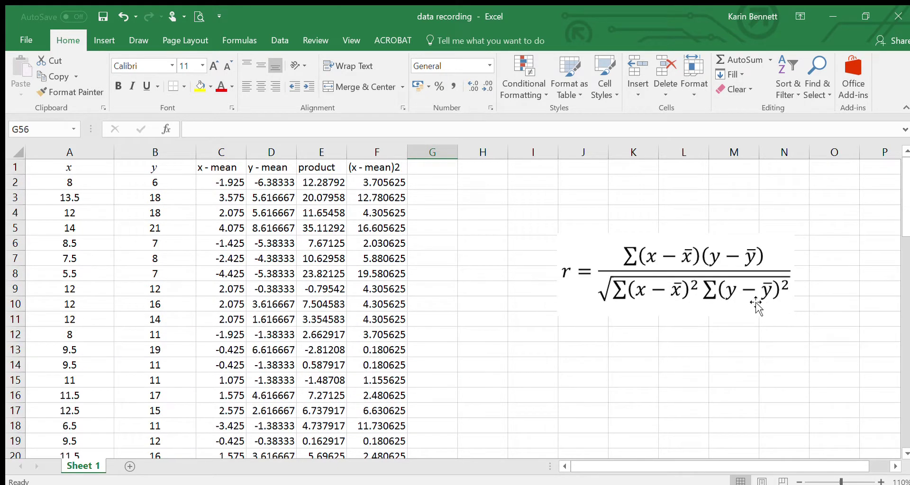
Step: Head column G '(y - mean)2' and widen the column to fit it
{"action": "left_click", "coordinate": [428, 171]}
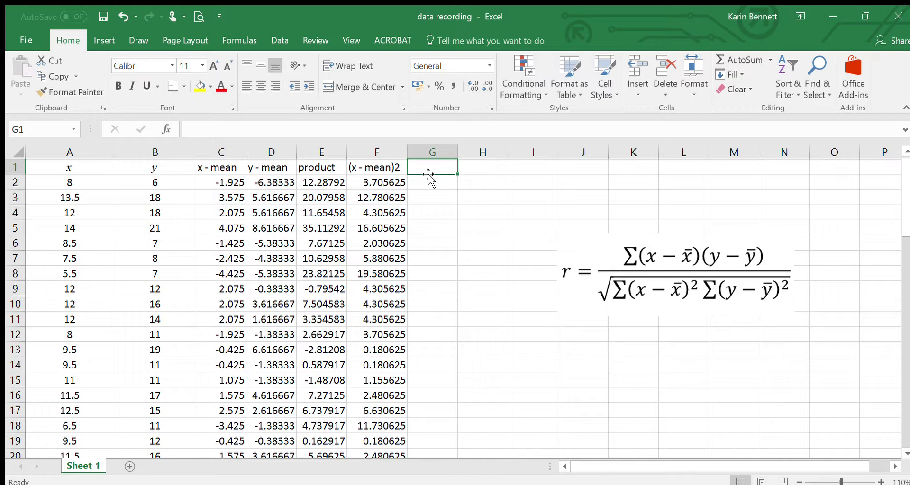
{"action": "type", "text": "(y - m"}
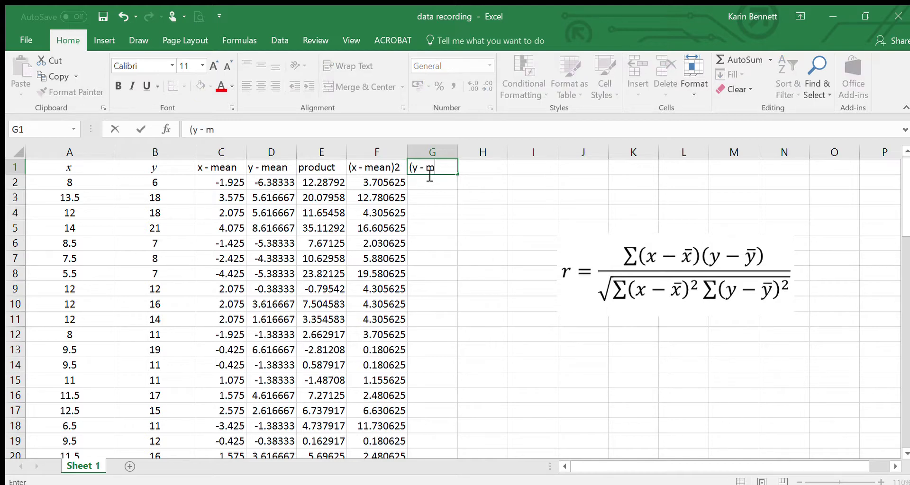
{"action": "type", "text": "ean)2"}
{"action": "left_click", "coordinate": [433, 211]}
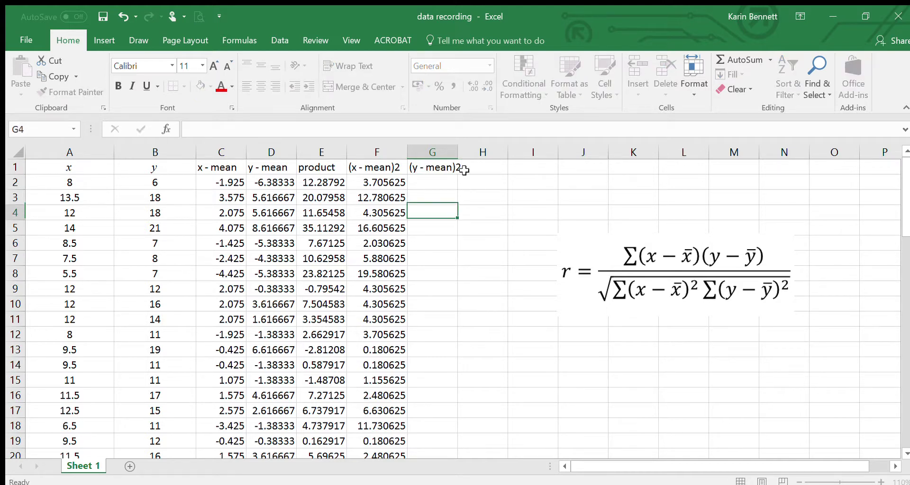
{"action": "left_click_drag", "start_coordinate": [457, 152], "coordinate": [465, 151]}
Step: Enter =D2^2 in G2 (40.746944) and fill it down to G61
{"action": "left_click", "coordinate": [391, 184]}
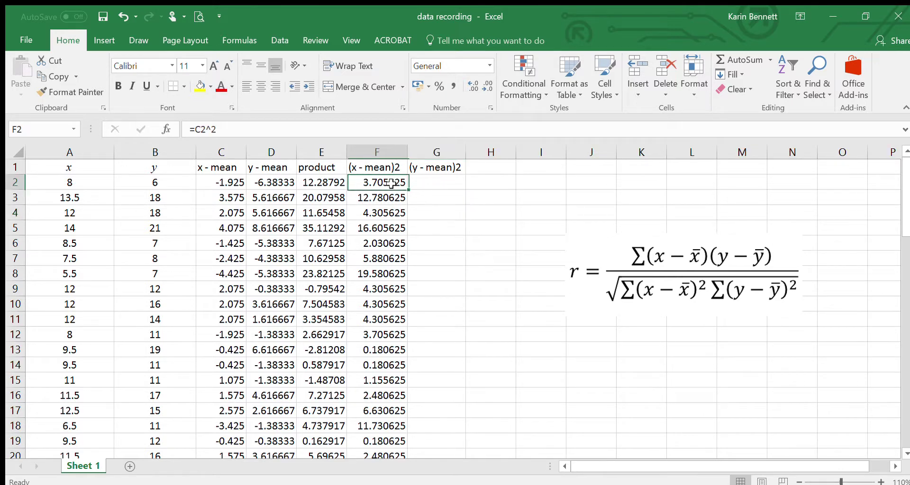
{"action": "left_click", "coordinate": [419, 184]}
{"action": "type", "text": "="}
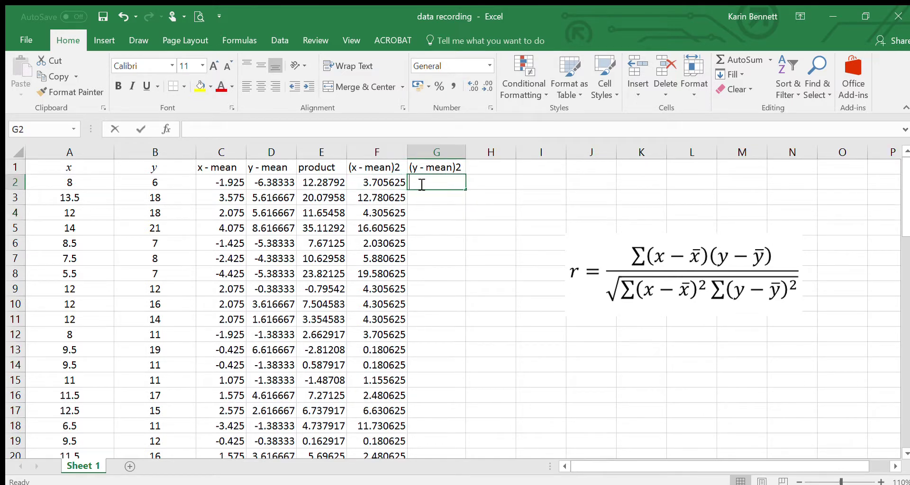
{"action": "left_click", "coordinate": [292, 183]}
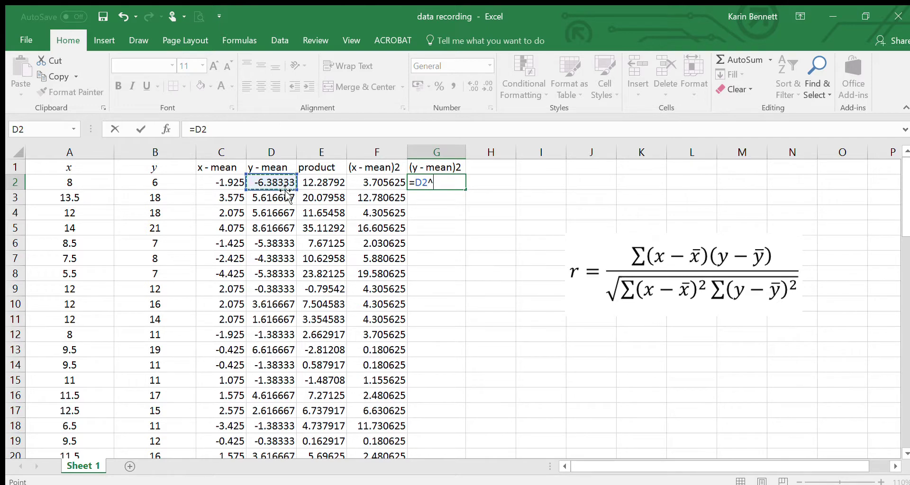
{"action": "key", "text": "ctrl+Return"}
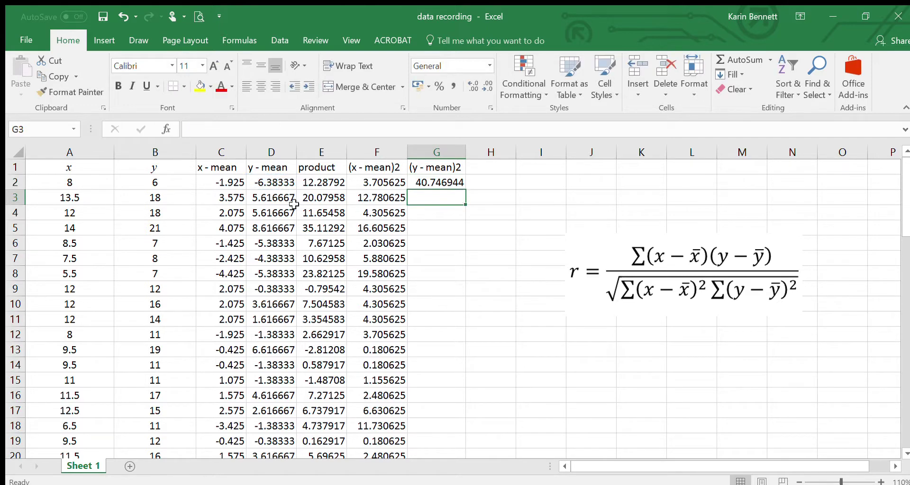
{"action": "left_click_drag", "start_coordinate": [464, 189], "coordinate": [454, 428]}
{"action": "left_click", "coordinate": [497, 365]}
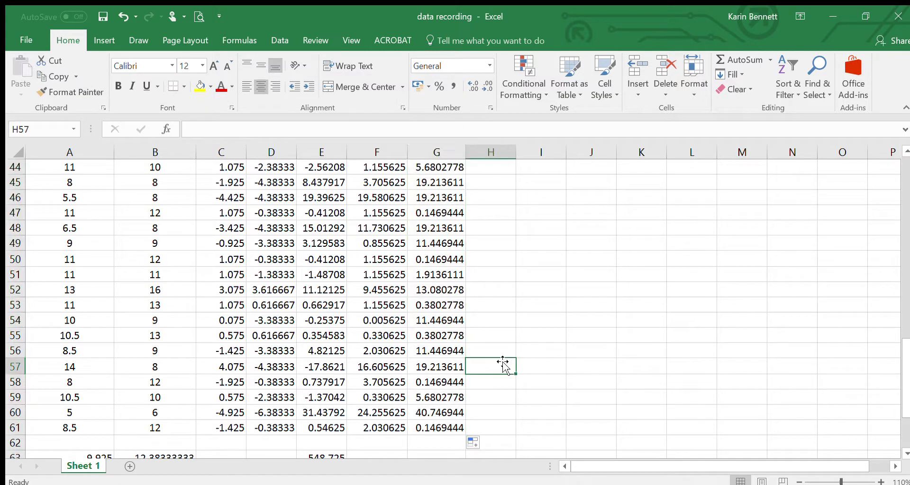
{"action": "scroll", "coordinate": [490, 384], "scroll_direction": "up", "scroll_amount": 14}
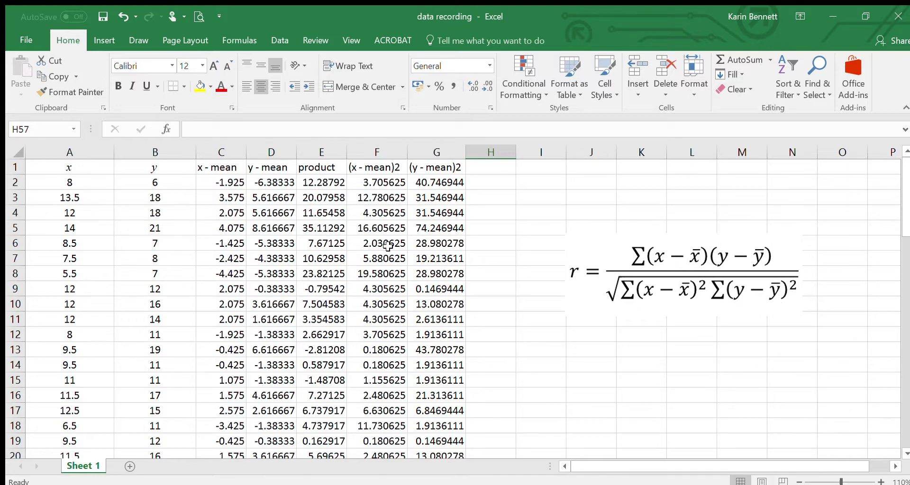
{"action": "scroll", "coordinate": [387, 245], "scroll_direction": "down", "scroll_amount": 16}
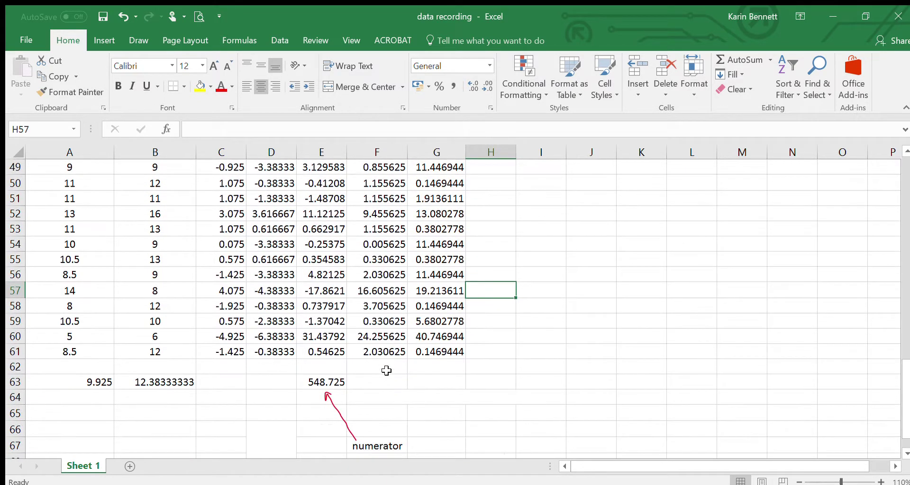
Step: AutoSum column F into F63 (412.9125) and unmerge the F64:I64 cells
{"action": "left_click", "coordinate": [385, 382]}
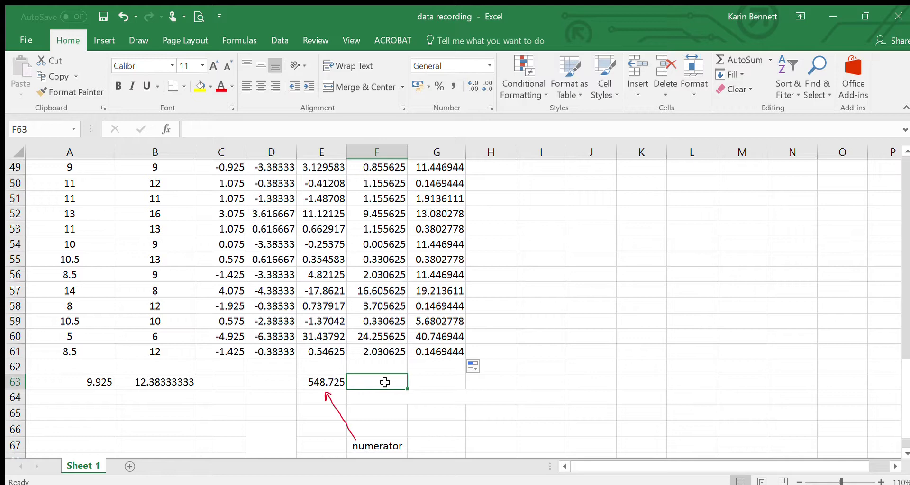
{"action": "left_click", "coordinate": [735, 59]}
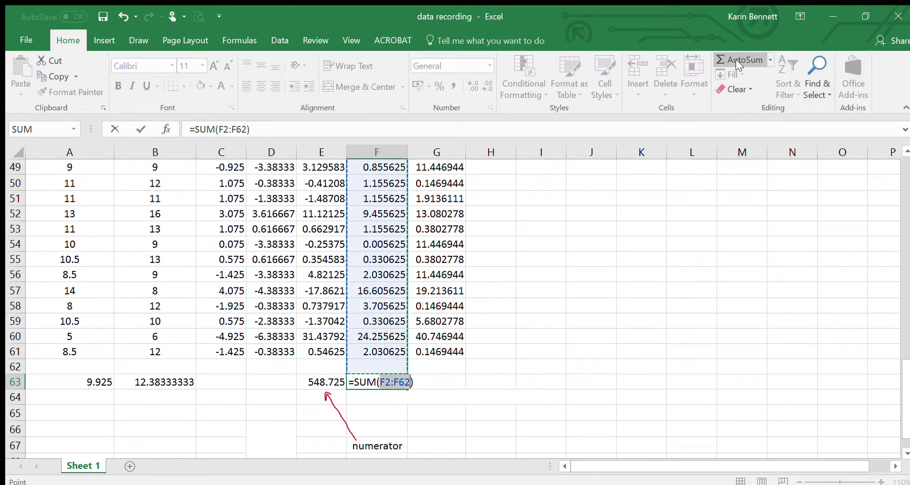
{"action": "key", "text": "Return"}
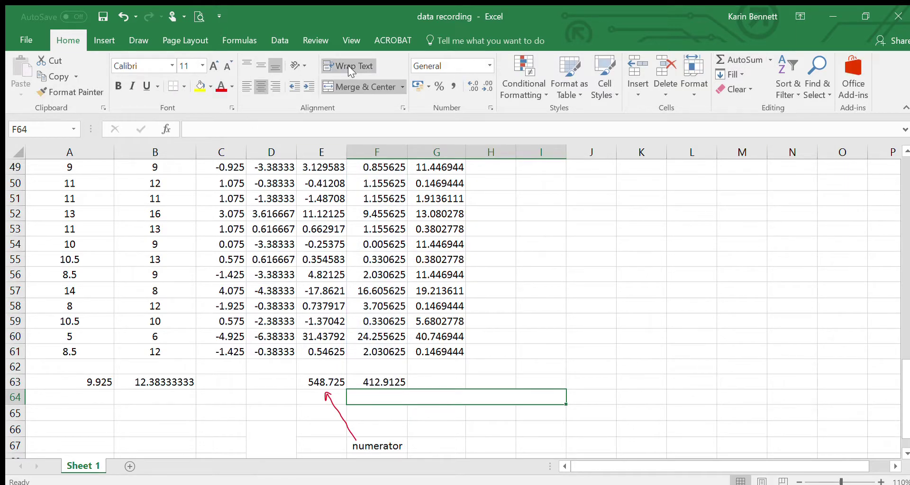
{"action": "left_click", "coordinate": [362, 86]}
Step: Total column G in G63 as 1290.1833 by copying F63's sum across
{"action": "left_click", "coordinate": [437, 379]}
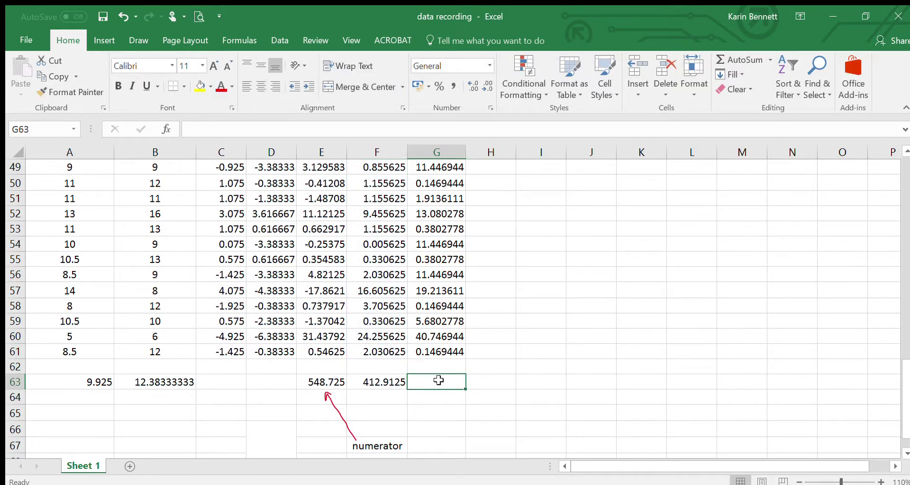
{"action": "left_click", "coordinate": [737, 60]}
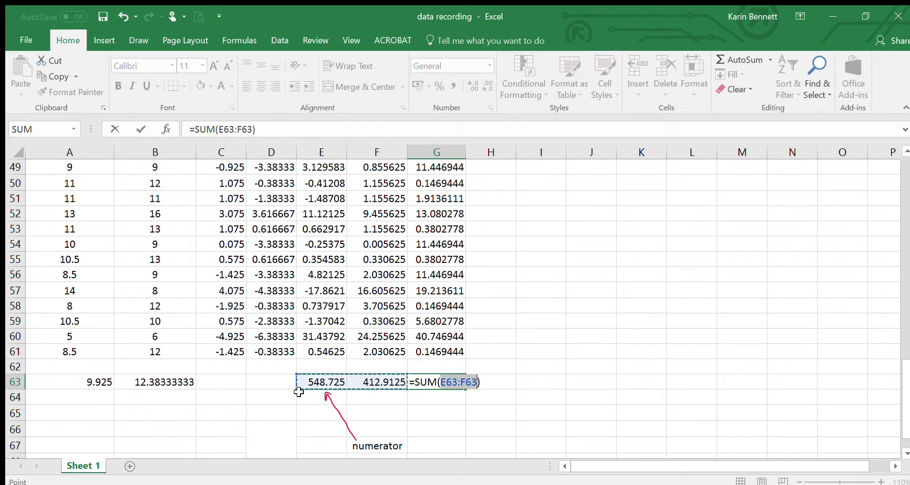
{"action": "key", "text": "Escape"}
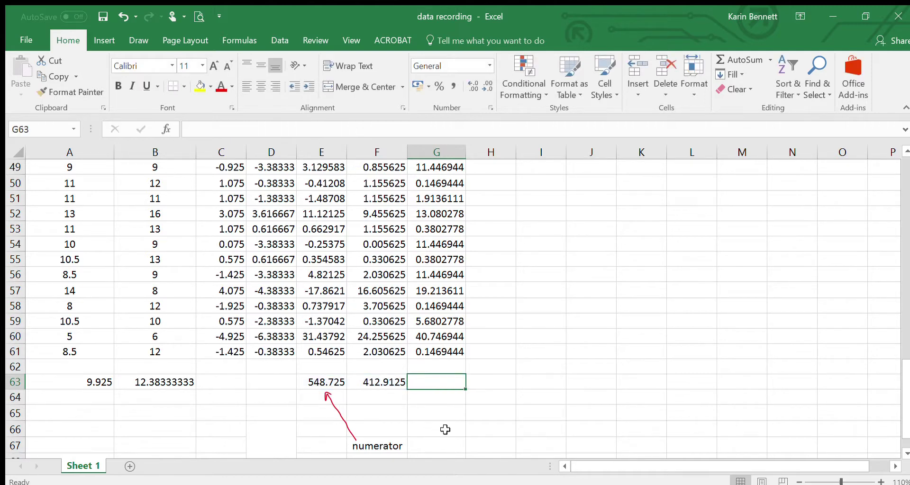
{"action": "left_click", "coordinate": [445, 429]}
{"action": "left_click", "coordinate": [405, 388]}
{"action": "left_click_drag", "start_coordinate": [408, 389], "coordinate": [462, 386]}
{"action": "left_click", "coordinate": [464, 428]}
{"action": "left_click", "coordinate": [454, 380]}
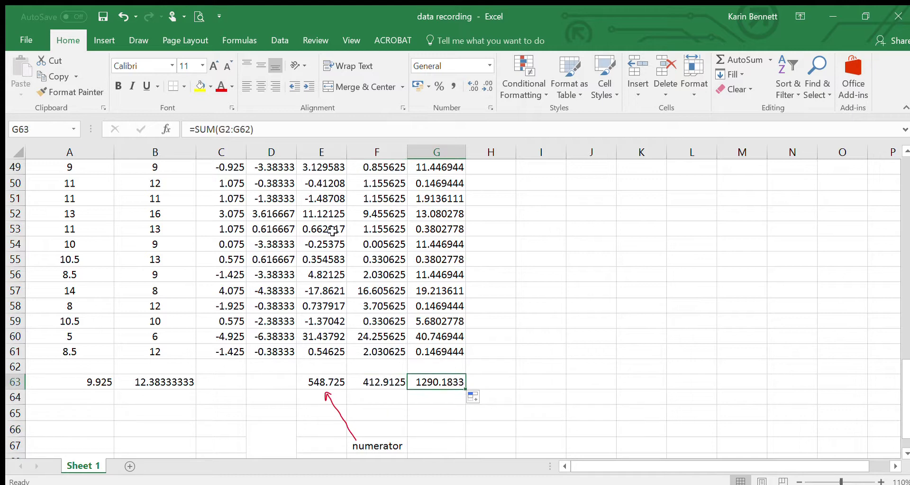
Step: Enter =sqrt(F63*G63) in H63 to get the 729.8855 denominator
{"action": "left_click", "coordinate": [550, 287]}
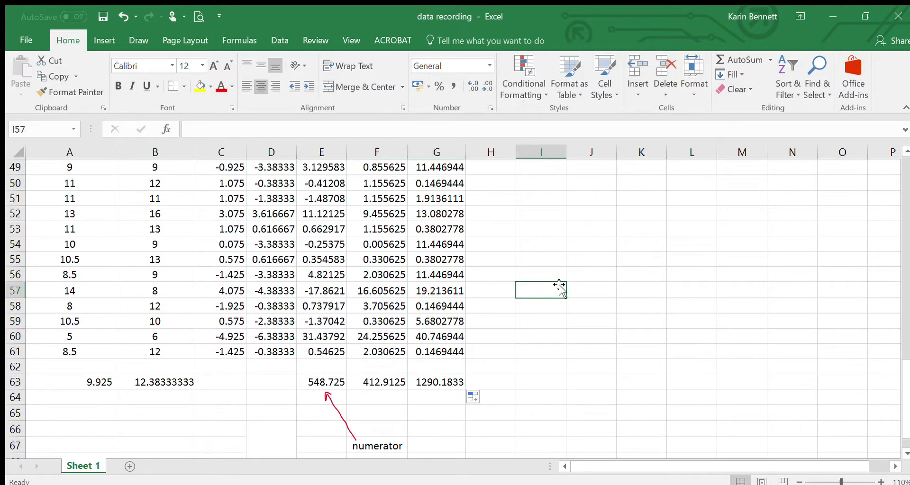
{"action": "scroll", "coordinate": [573, 315], "scroll_direction": "up", "scroll_amount": 16}
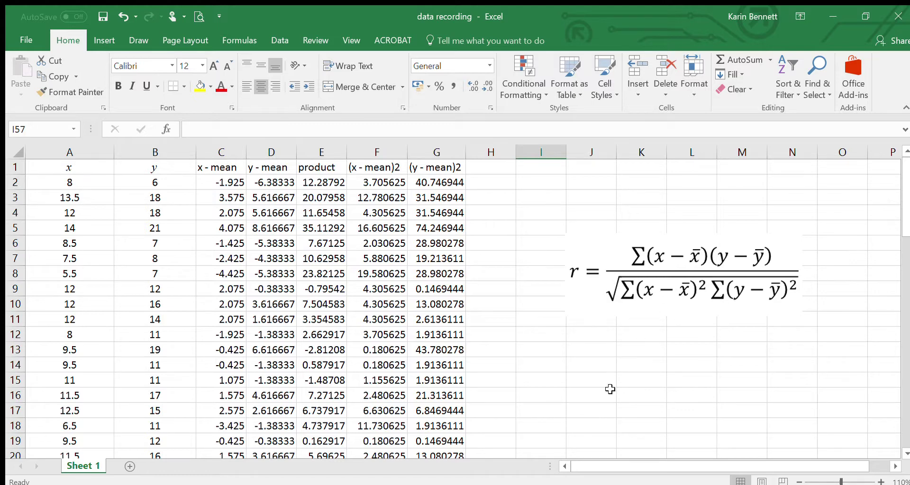
{"action": "scroll", "coordinate": [596, 383], "scroll_direction": "down", "scroll_amount": 17}
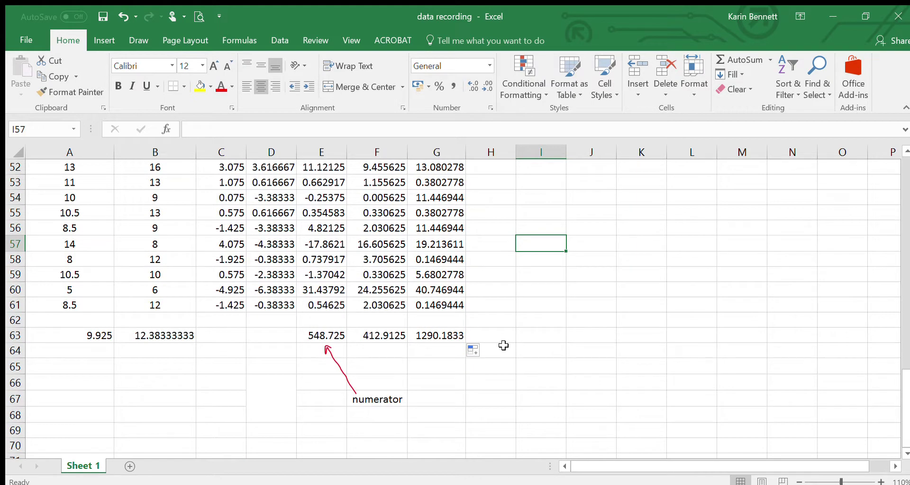
{"action": "left_click", "coordinate": [504, 336]}
{"action": "type", "text": "=sqrt("}
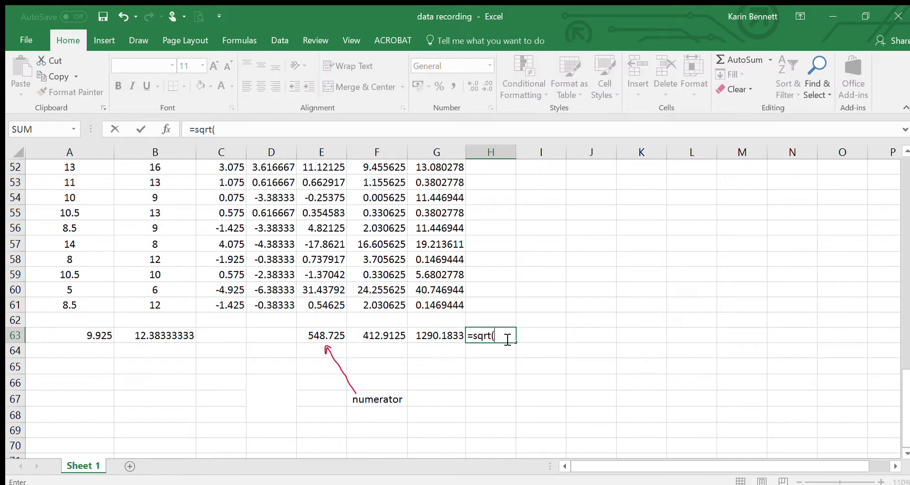
{"action": "left_click", "coordinate": [384, 344]}
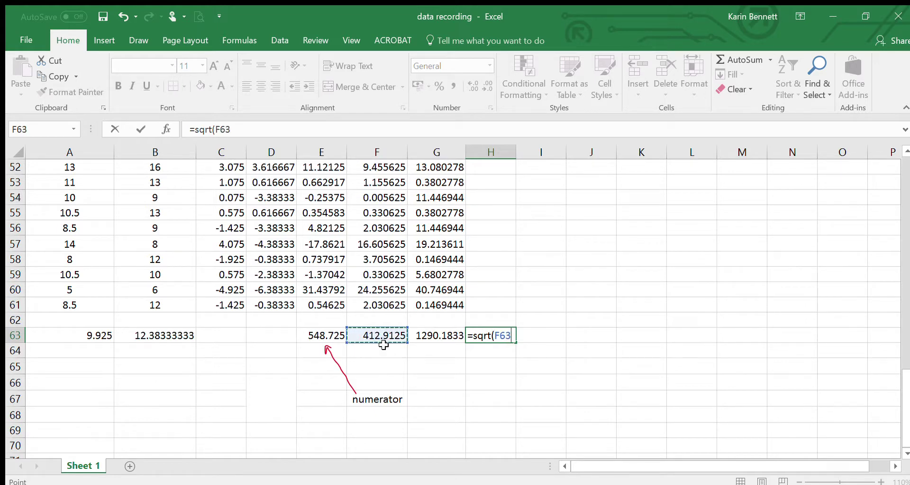
{"action": "type", "text": "*"}
{"action": "left_click", "coordinate": [439, 333]}
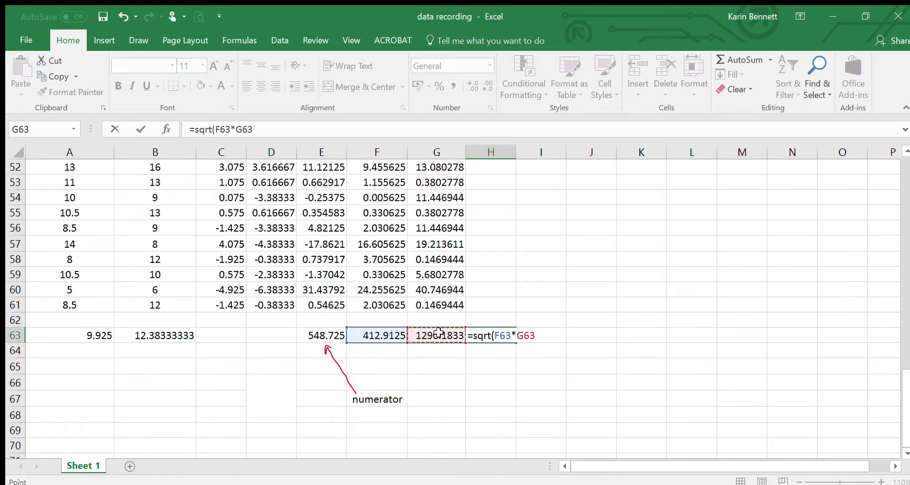
{"action": "type", "text": ")"}
{"action": "key", "text": "Return"}
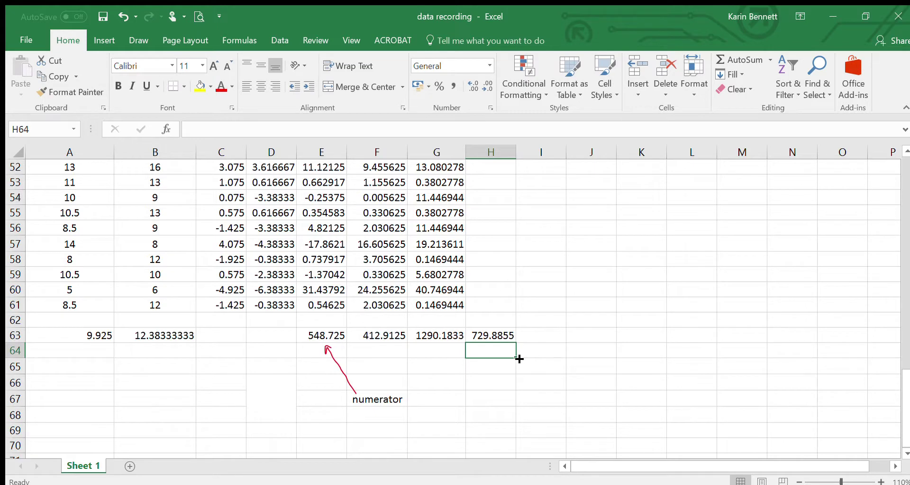
Step: Draw a red arrow up at H63's 729.8855 and label H67 'denominator'
{"action": "left_click", "coordinate": [134, 39]}
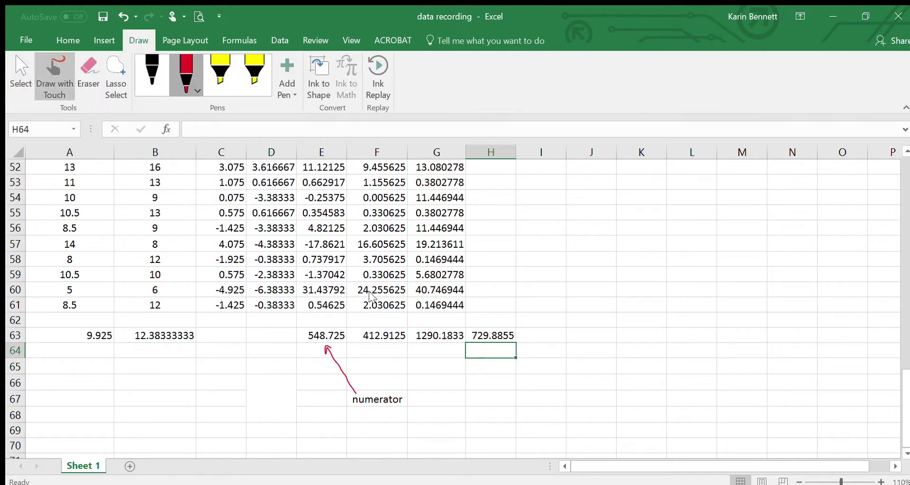
{"action": "mouse_move", "coordinate": [495, 383]}
{"action": "left_mouse_down"}
{"action": "mouse_move", "coordinate": [481, 345]}
{"action": "mouse_move", "coordinate": [493, 351]}
{"action": "left_mouse_up"}
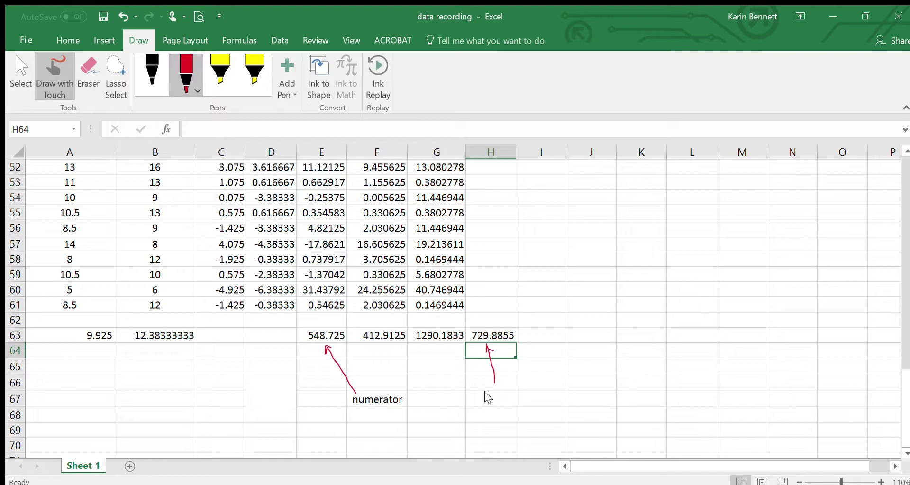
{"action": "left_click", "coordinate": [20, 76]}
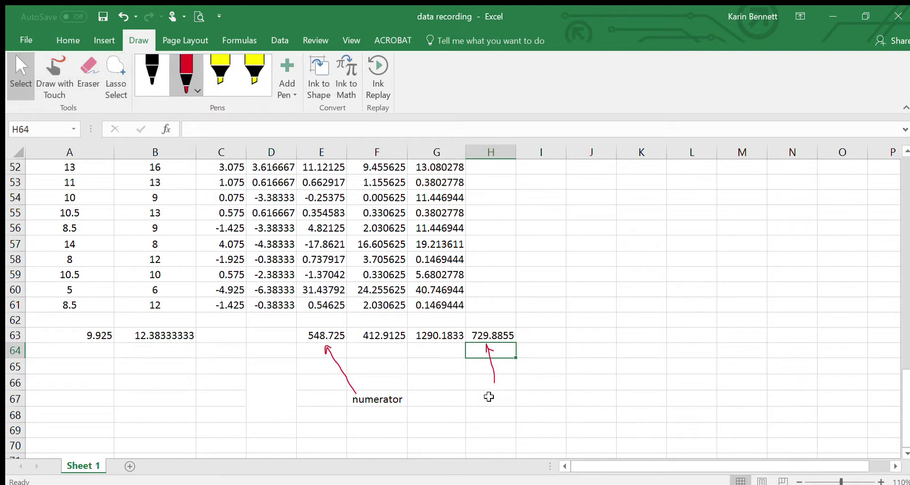
{"action": "left_click", "coordinate": [492, 398]}
{"action": "type", "text": "denominator"}
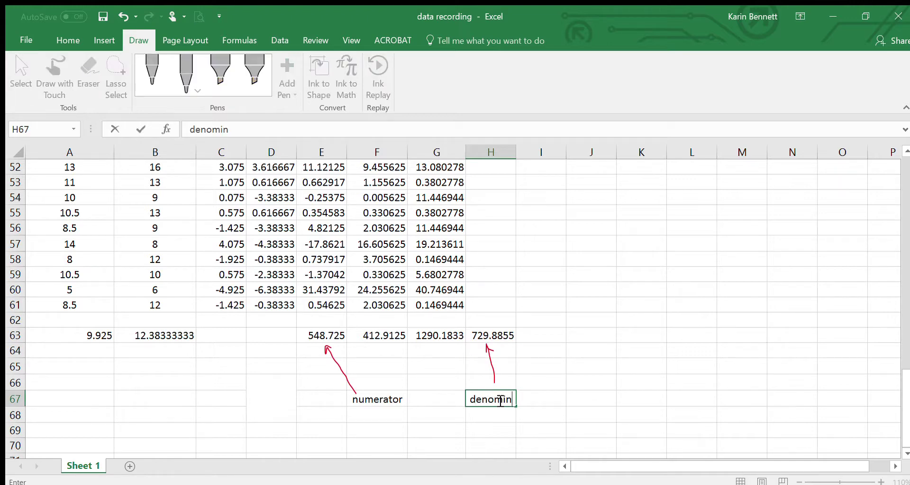
{"action": "left_click", "coordinate": [521, 439]}
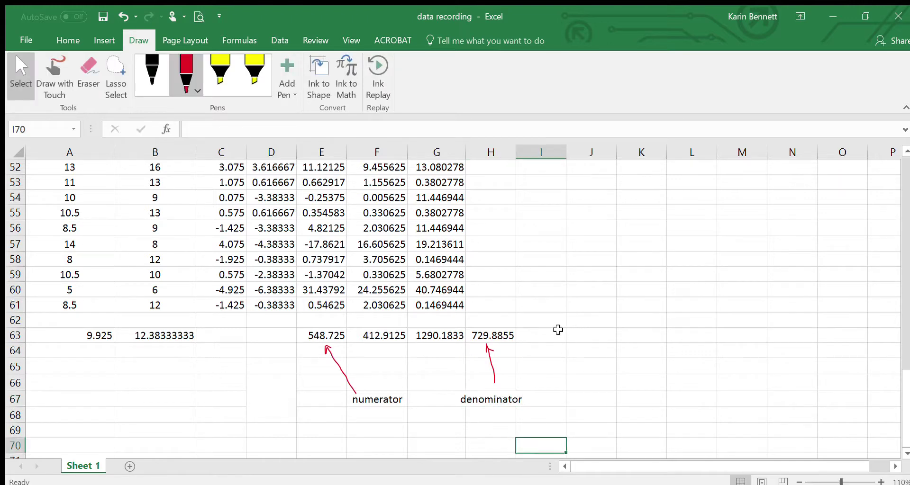
Step: Type the label 'r' into cell I63
{"action": "left_click", "coordinate": [557, 331]}
{"action": "type", "text": "r"}
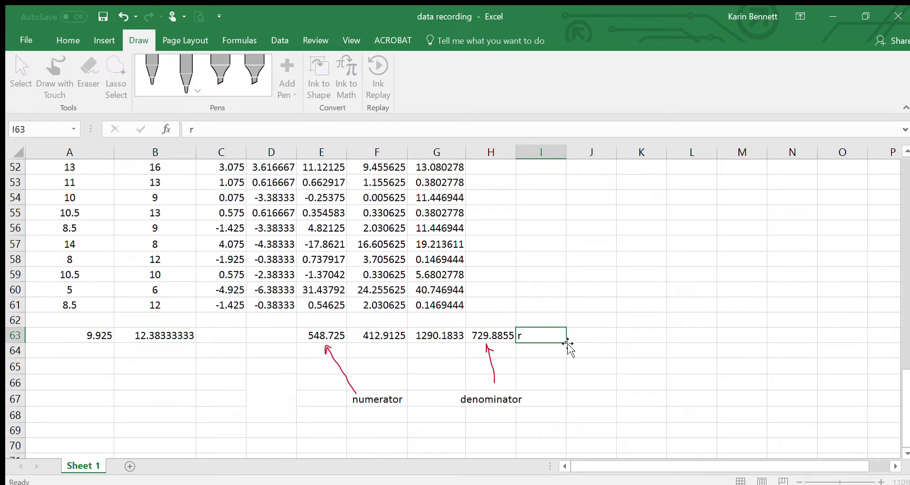
{"action": "left_click", "coordinate": [569, 344]}
{"action": "left_click", "coordinate": [544, 339]}
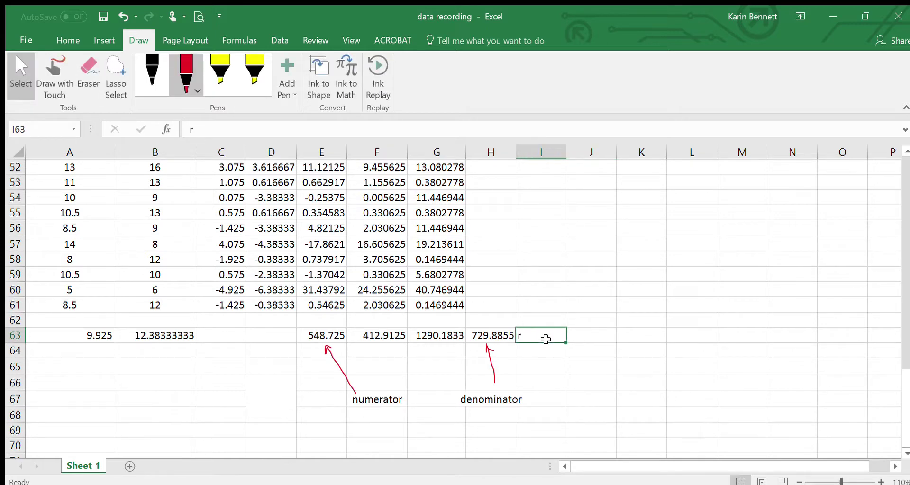
Step: Clear I63 and compute r in J63 as =E63/H63, giving 0.751796
{"action": "key", "text": "BackSpace"}
{"action": "key", "text": "Tab"}
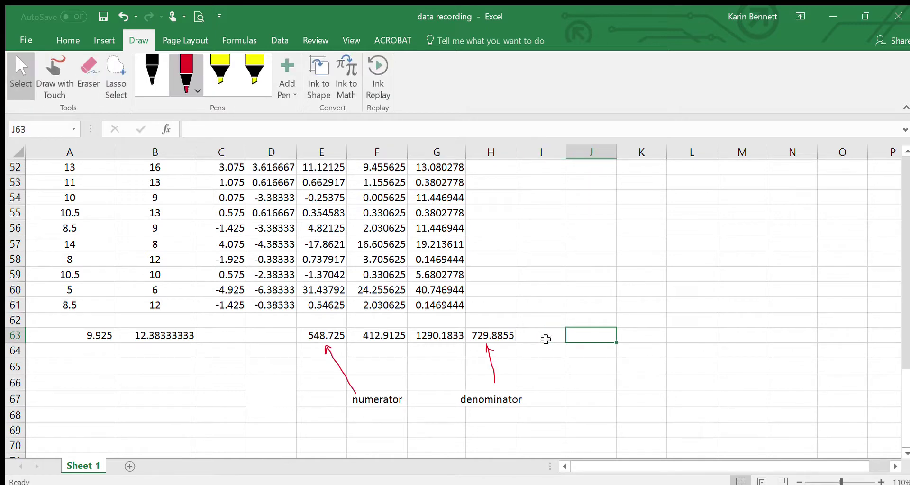
{"action": "type", "text": "="}
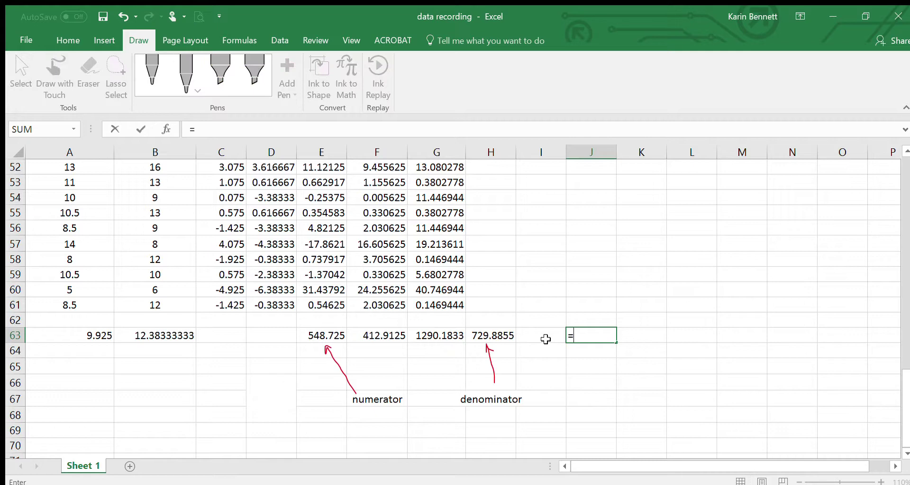
{"action": "left_click", "coordinate": [329, 335]}
{"action": "type", "text": "/"}
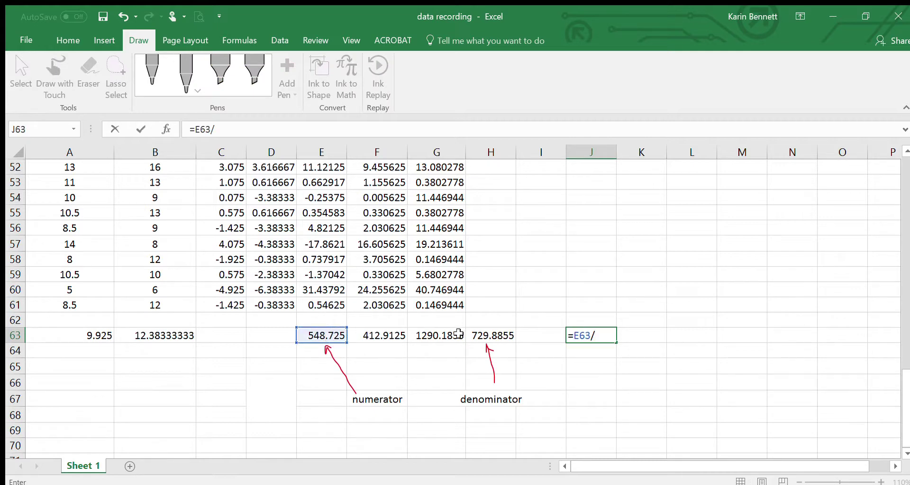
{"action": "left_click", "coordinate": [480, 341]}
{"action": "key", "text": "Return"}
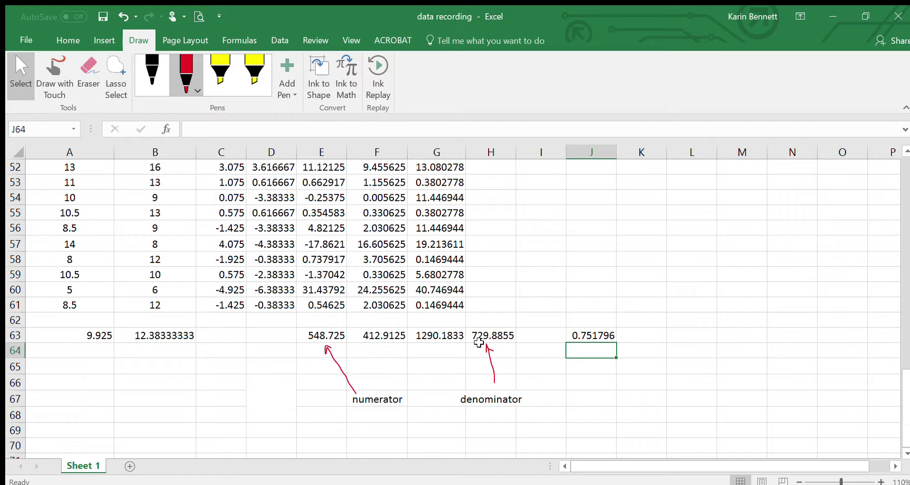
Step: Type =PEARSON(A2:A61, B2:B61) into A65 as a check on r
{"action": "left_click", "coordinate": [78, 370]}
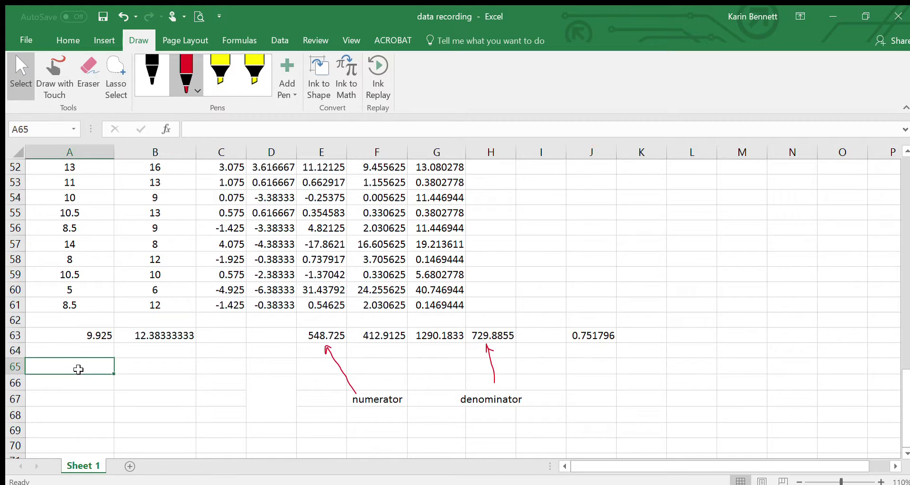
{"action": "type", "text": "="}
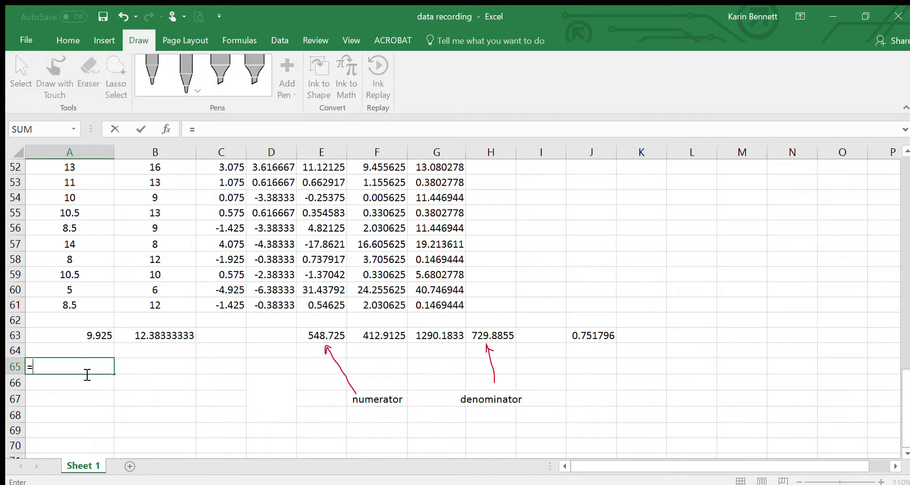
{"action": "type", "text": "pearson("}
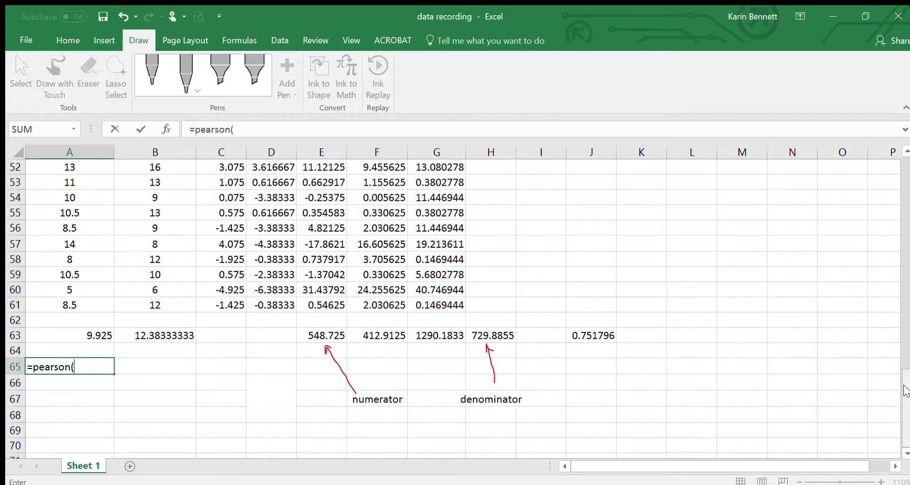
{"action": "left_click_drag", "start_coordinate": [905, 408], "coordinate": [905, 197]}
{"action": "left_click_drag", "start_coordinate": [69, 182], "coordinate": [78, 434]}
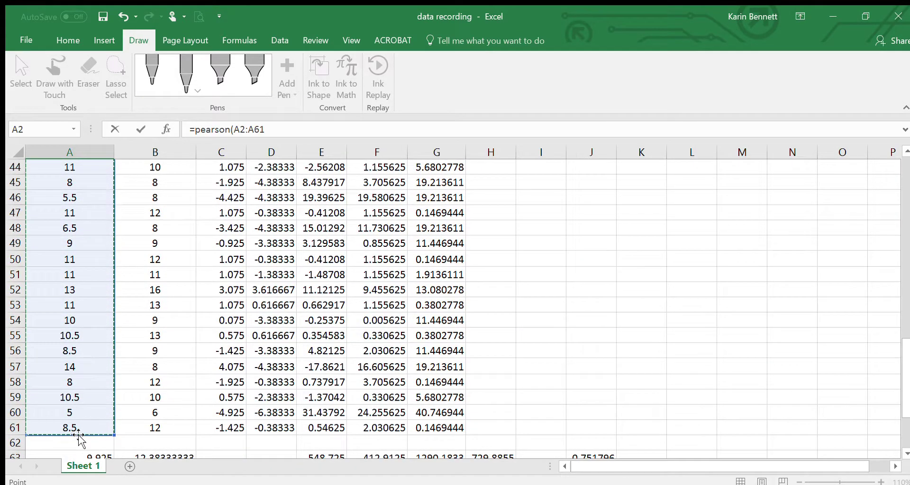
{"action": "type", "text": ", b2:b"}
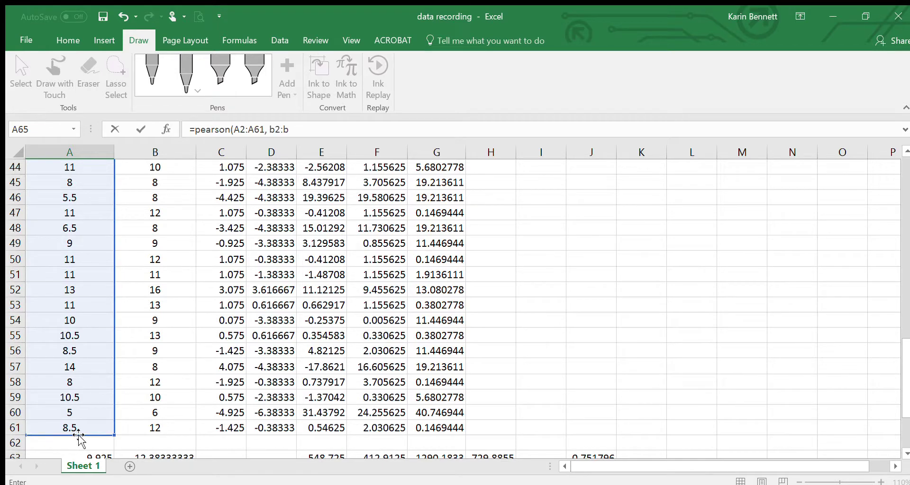
{"action": "type", "text": "61"}
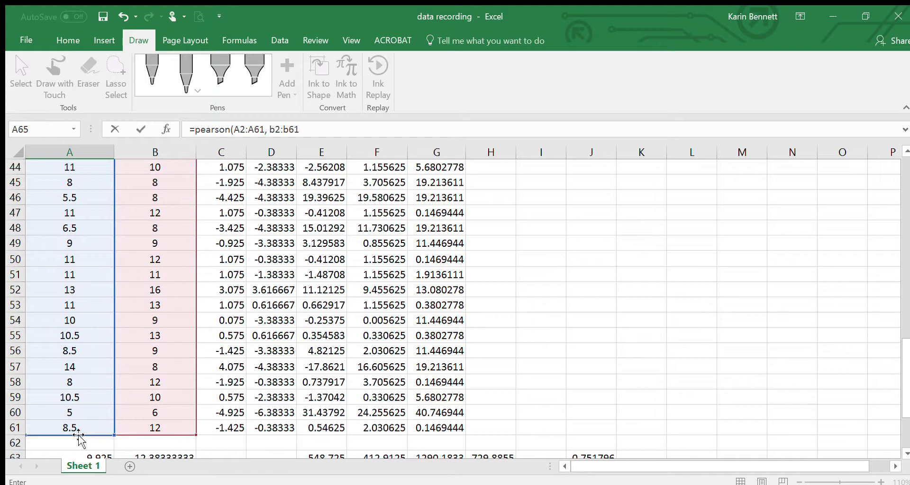
{"action": "type", "text": ")"}
Step: Confirm A65's PEARSON result 0.751796013 matches J63's r of 0.751796
{"action": "key", "text": "Return"}
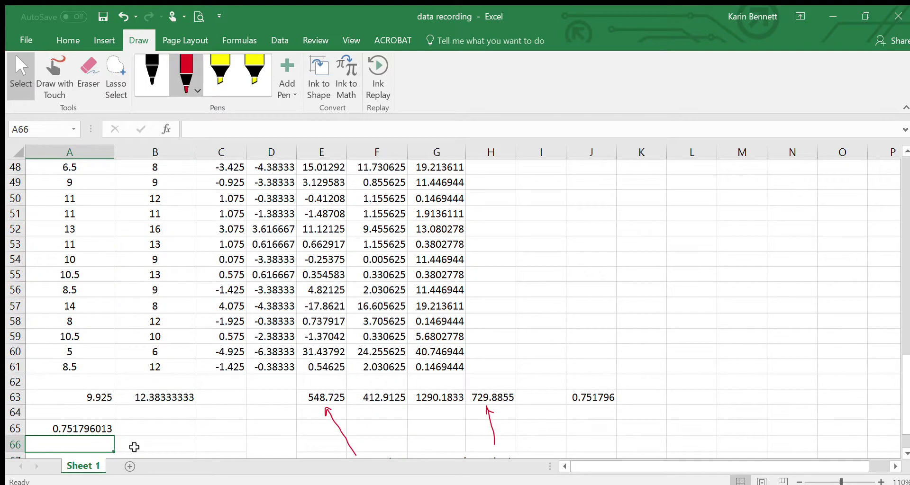
{"action": "left_click", "coordinate": [105, 431]}
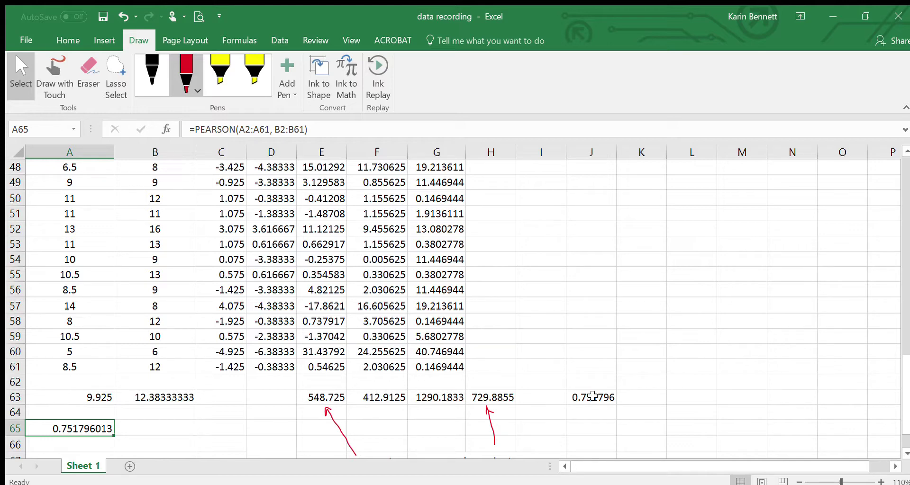
{"action": "left_click", "coordinate": [592, 396]}
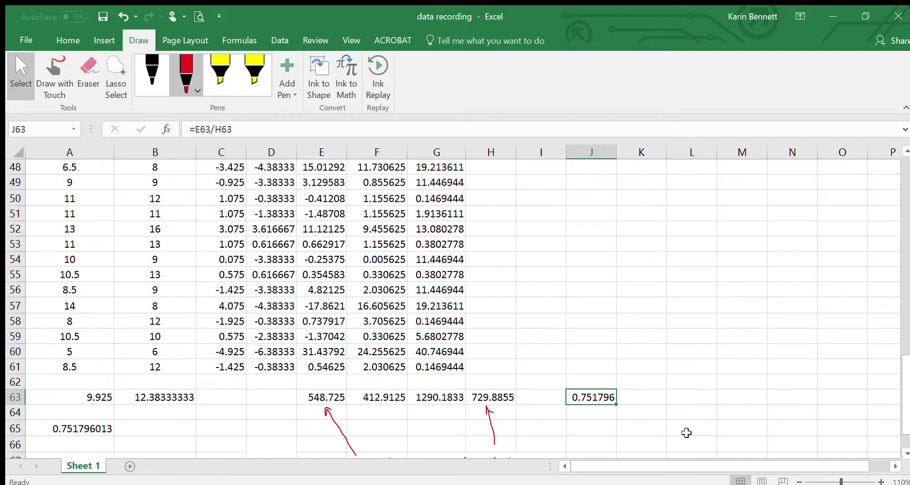
Step: Return to the top of the sheet and select the r equation picture
{"action": "scroll", "coordinate": [570, 413], "scroll_direction": "up", "scroll_amount": 13}
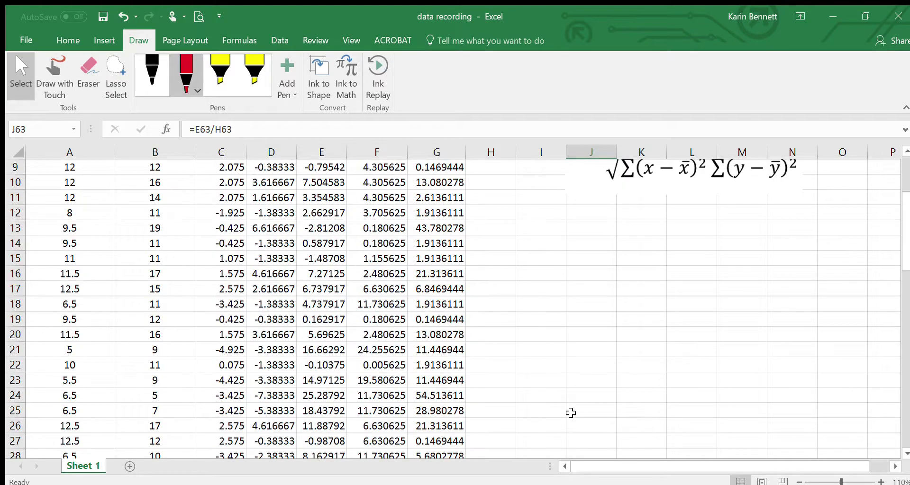
{"action": "scroll", "coordinate": [570, 413], "scroll_direction": "up", "scroll_amount": 3}
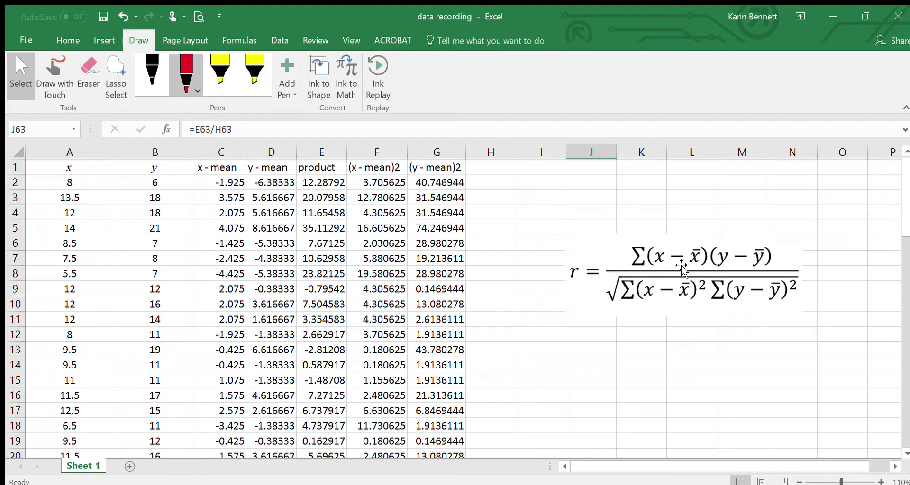
{"action": "left_click", "coordinate": [683, 265]}
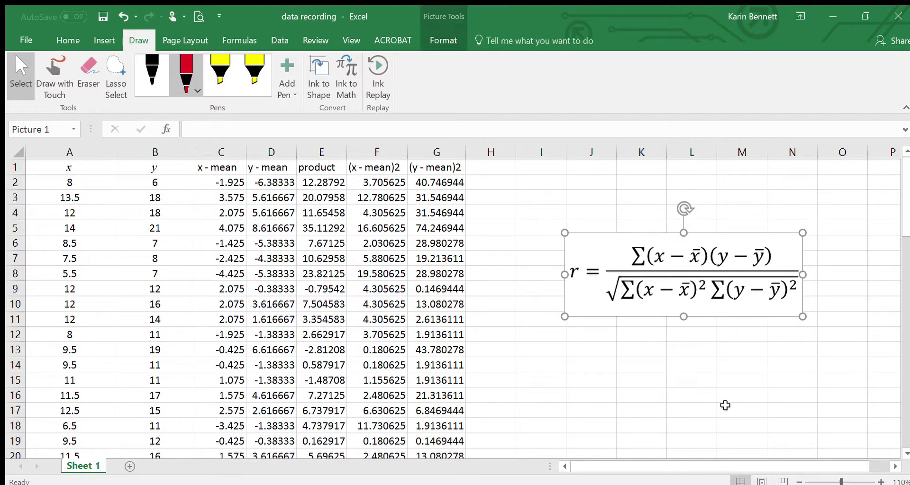